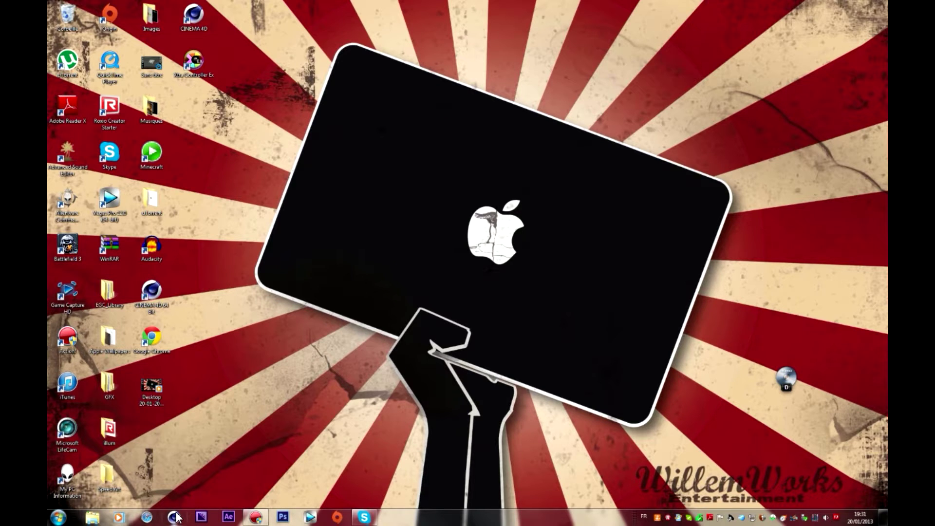
Switch to CINEMA 4D, add a Mo Texte object and move it along X to about -97 cm
left_click(177, 516)
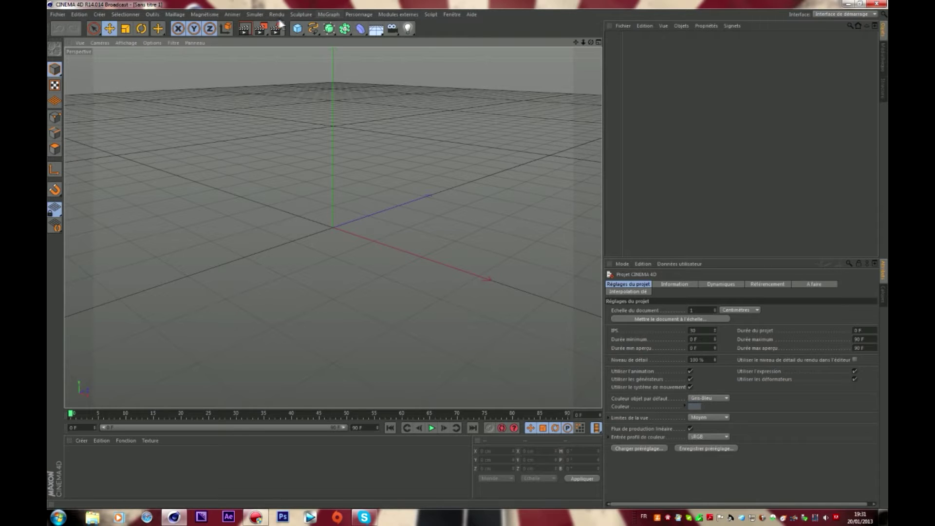
left_click(334, 15)
left_click(335, 14)
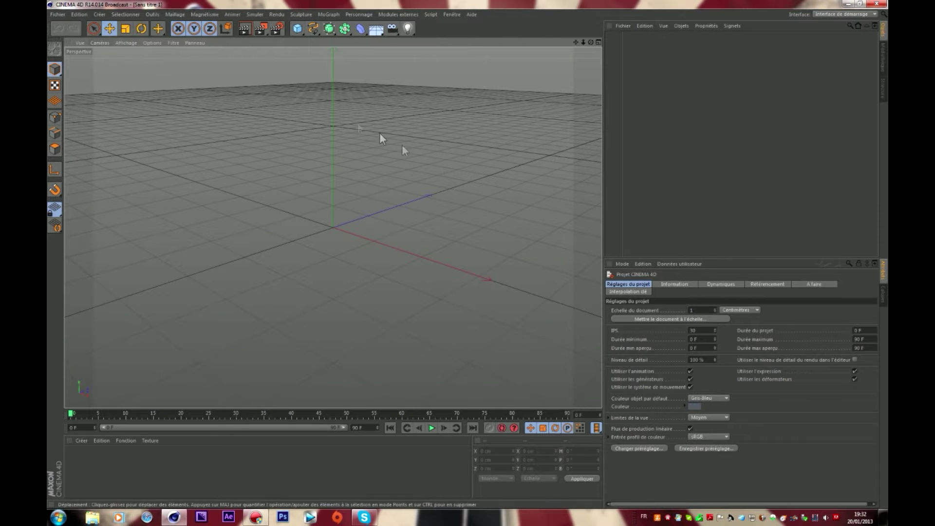
left_click(325, 11)
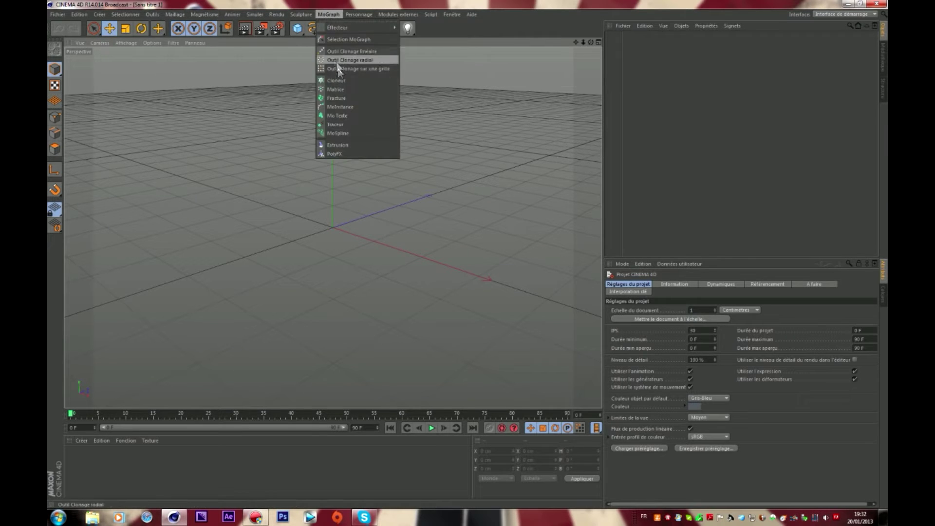
left_click(338, 115)
left_click_drag(404, 256, 358, 244)
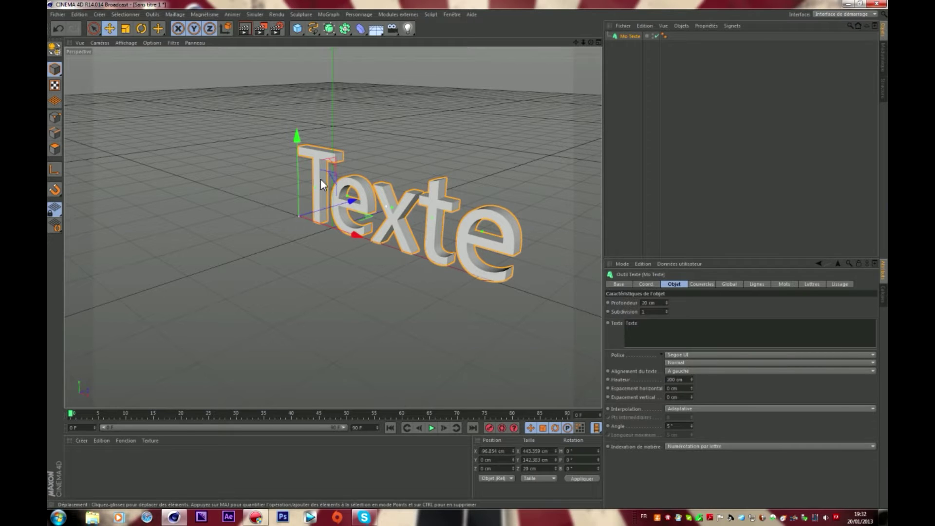
Display the view with Ombrage de Gouraud (lignes) and set the text's alignment to Centré
left_click(124, 42)
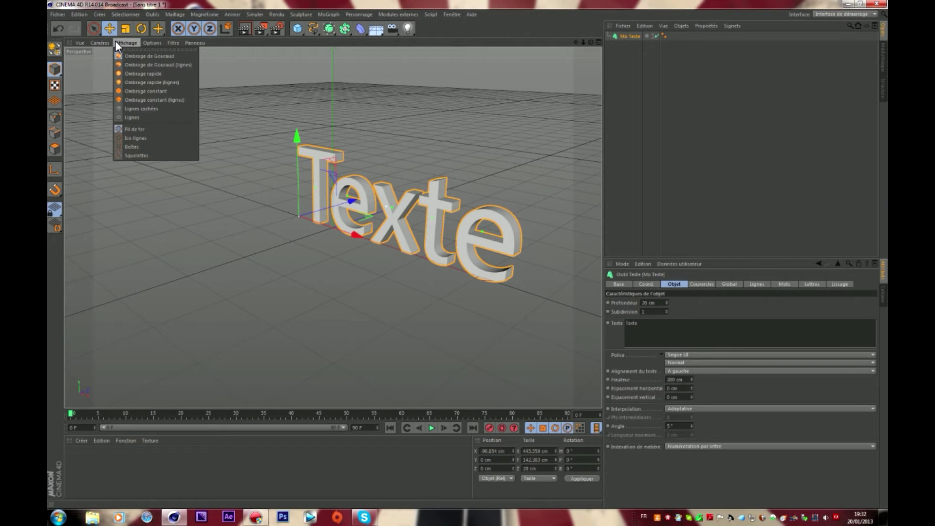
left_click(154, 65)
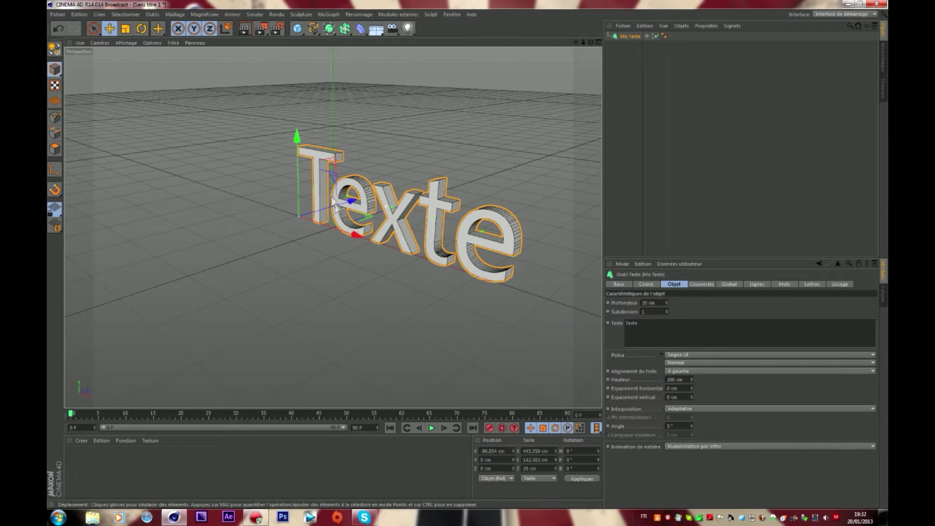
left_click(688, 371)
left_click(685, 387)
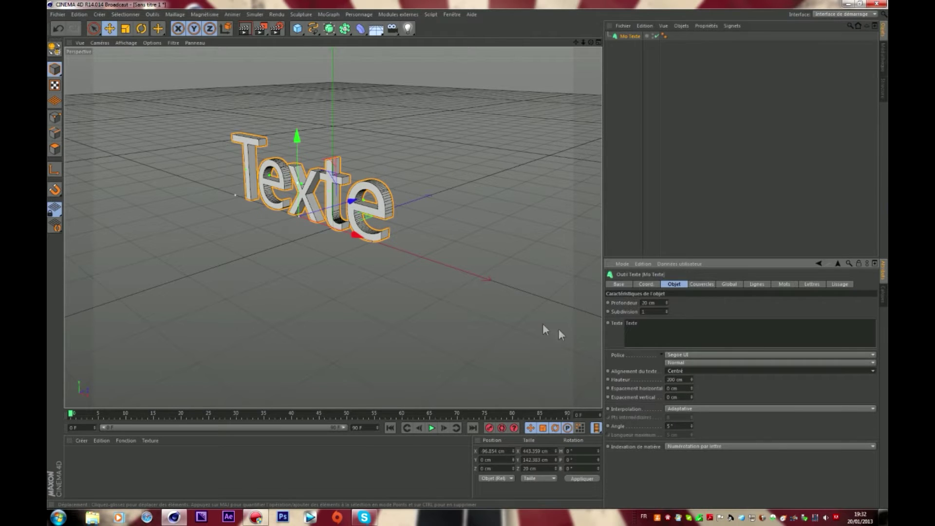
Replace the text object's default wording with "War"
double_click(631, 323)
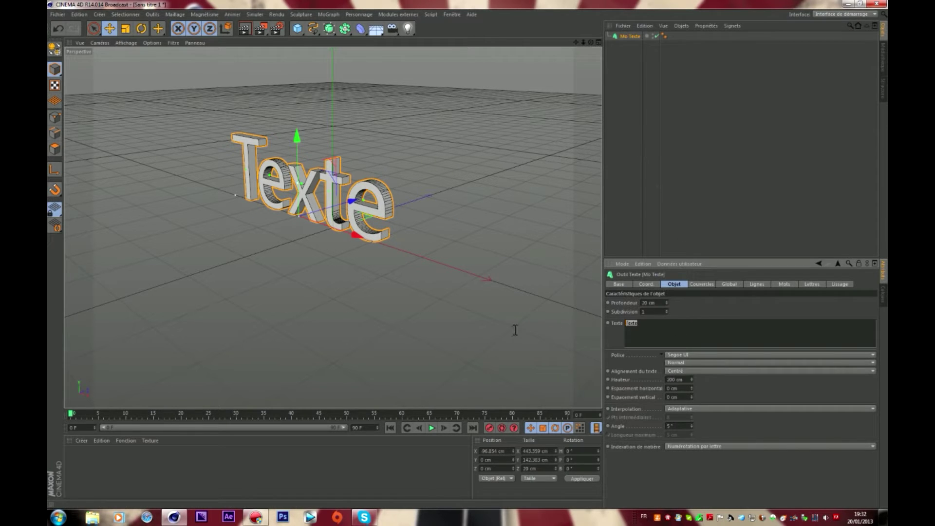
type("D")
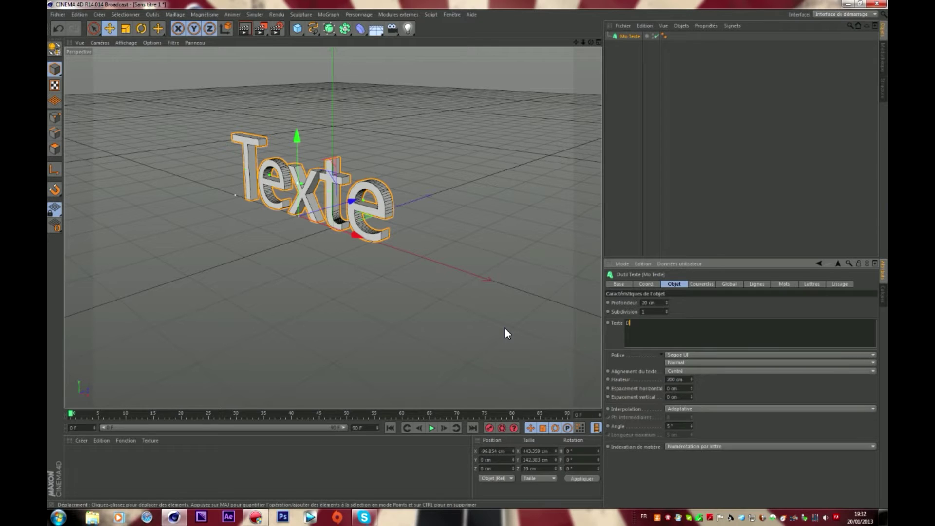
key("BackSpace")
type("W")
type("as")
Set the text's extrusion depth (Profondeur) to 60 cm
left_click(647, 302)
type("600")
key("Return")
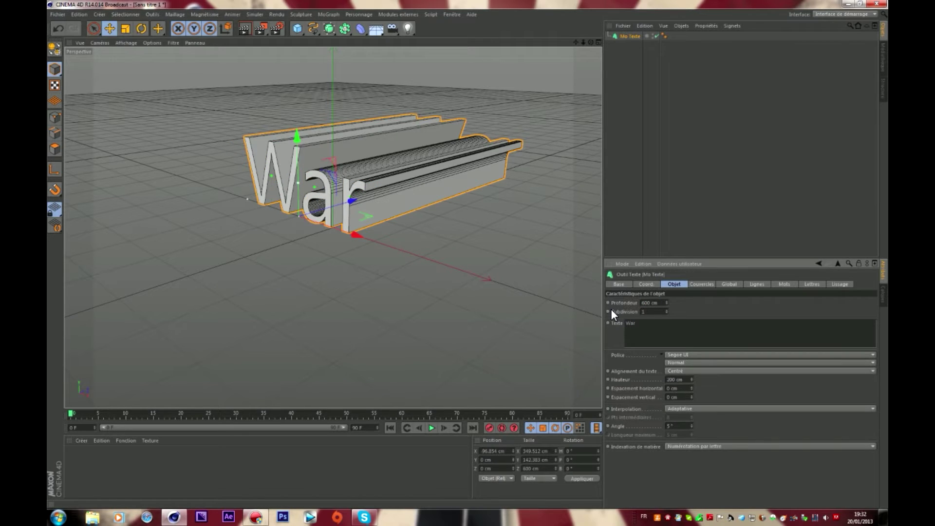
key("BackSpace")
key("BackSpace")
key("BackSpace")
key("BackSpace")
key("Return")
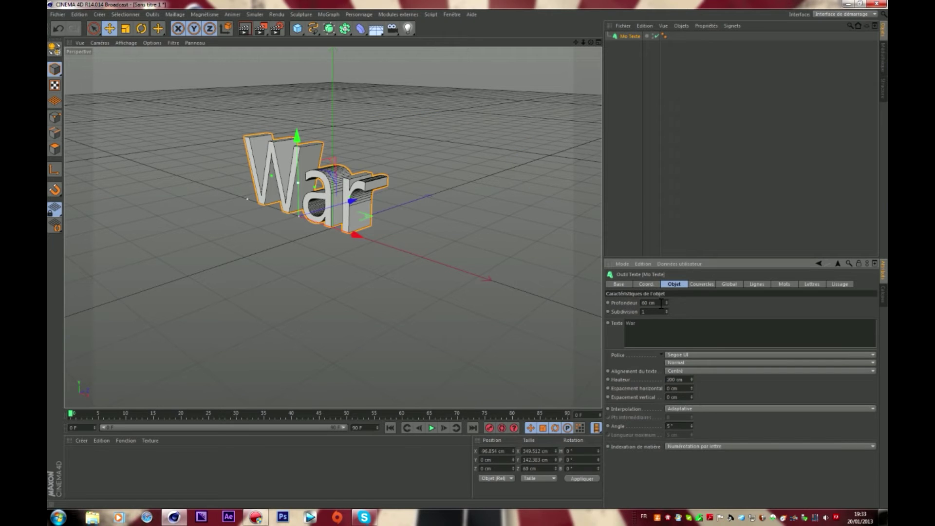
Set both the start and end caps of the text to Couvercle et biseau
left_click(692, 283)
left_click(684, 303)
left_click(679, 338)
left_click(682, 329)
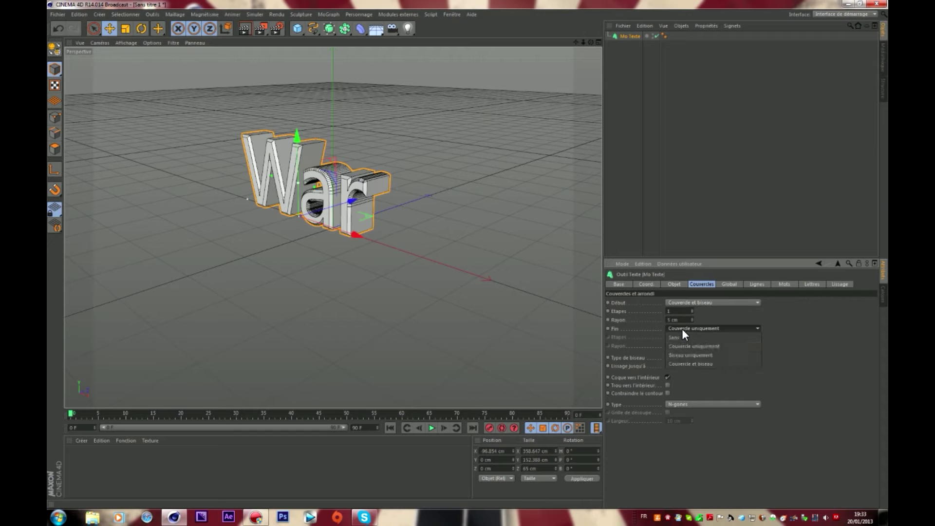
left_click(678, 364)
Set the bevel radius of both the start and end caps to 1 cm
left_click(682, 320)
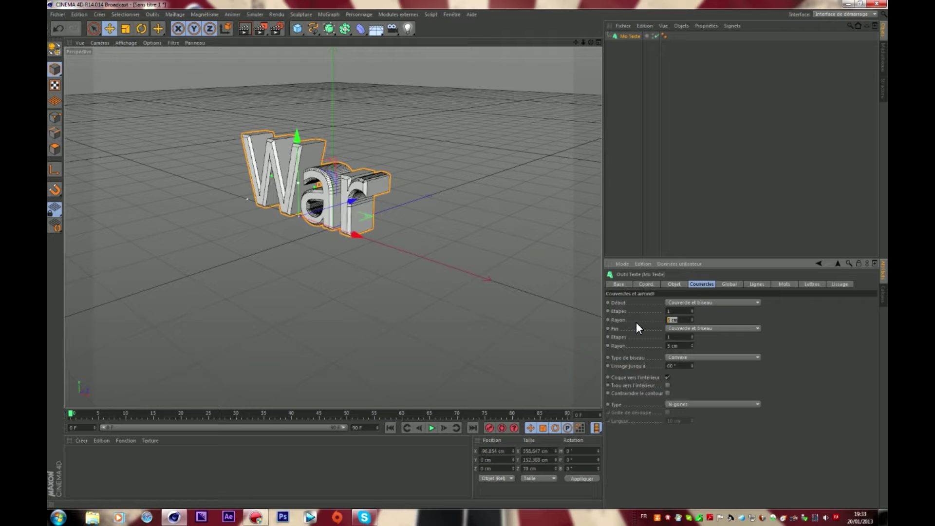
type("1")
left_click(682, 346)
type("1")
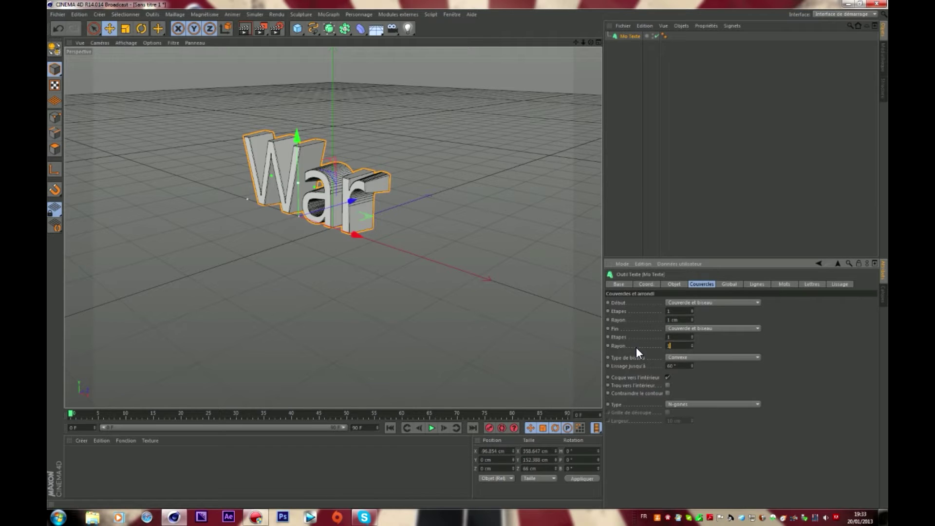
left_click(683, 366)
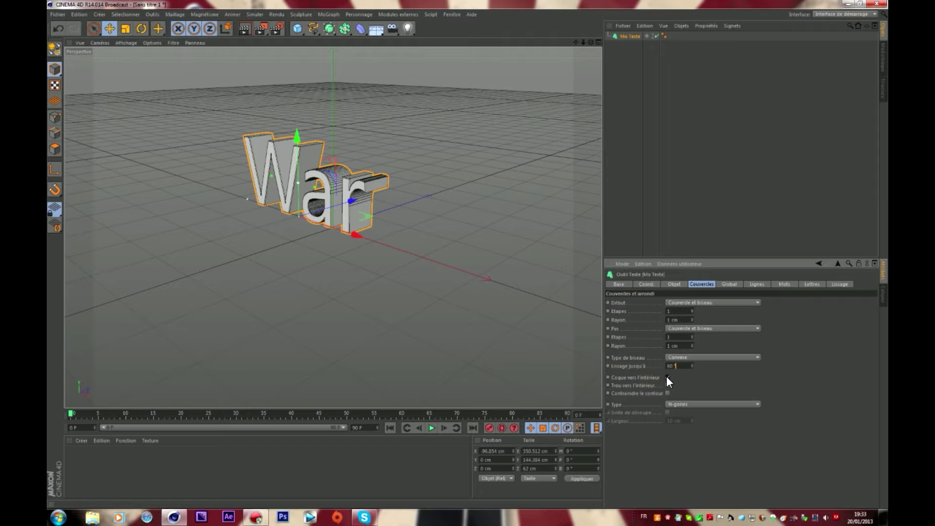
Disable Coque vers l'intérieur and set the cap type to Quadrangles with a Grille de découpe 8 cm wide
left_click(667, 377)
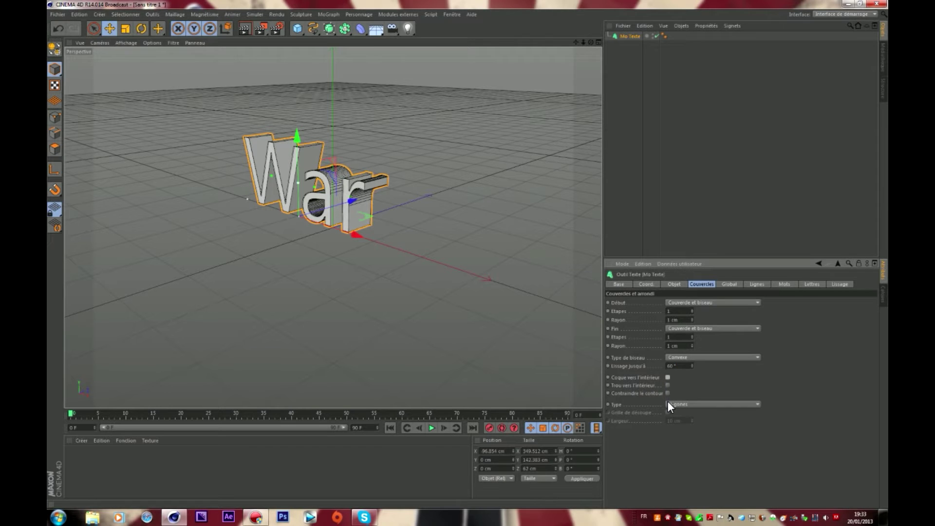
left_click(669, 404)
left_click(670, 418)
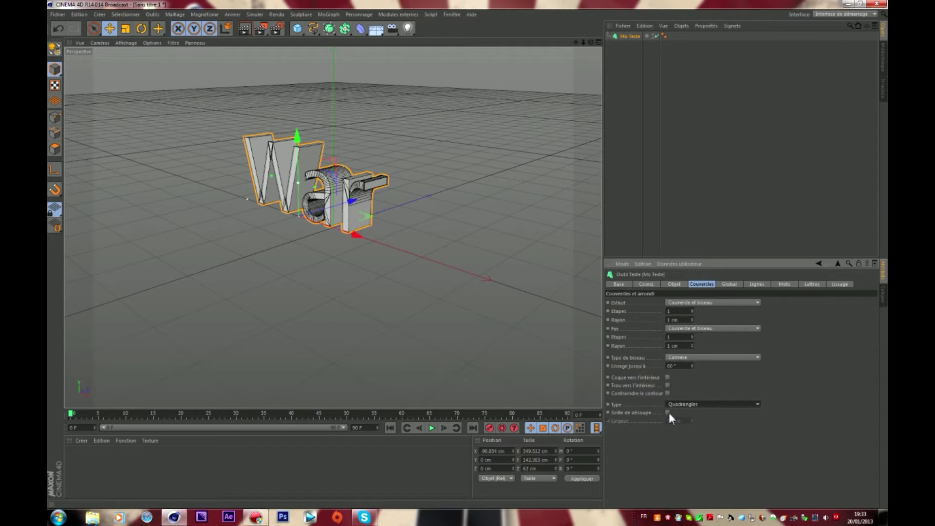
left_click(667, 412)
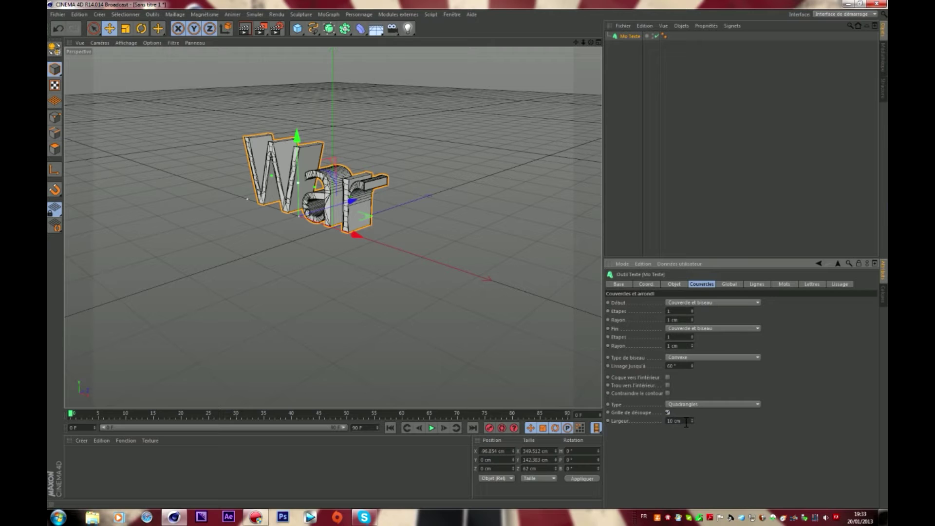
left_click(691, 421)
left_click(691, 421)
left_click(691, 421)
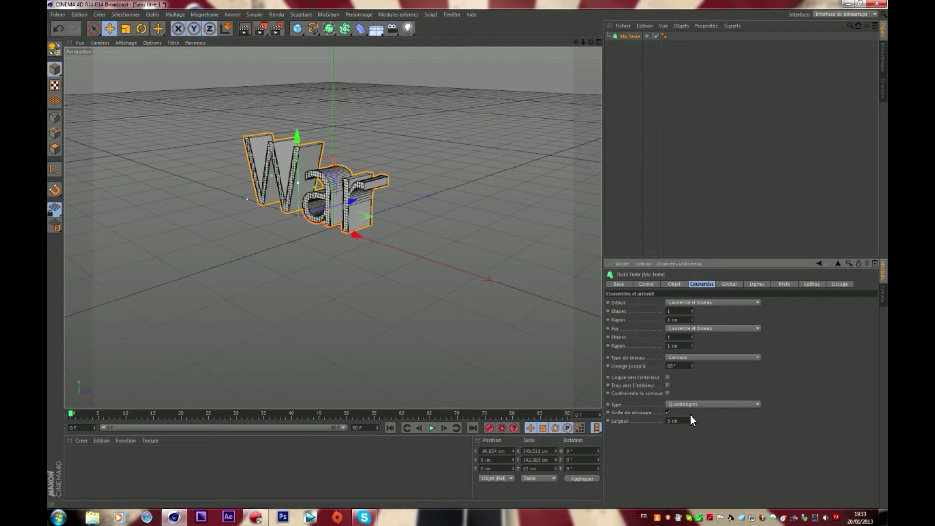
left_click(691, 419)
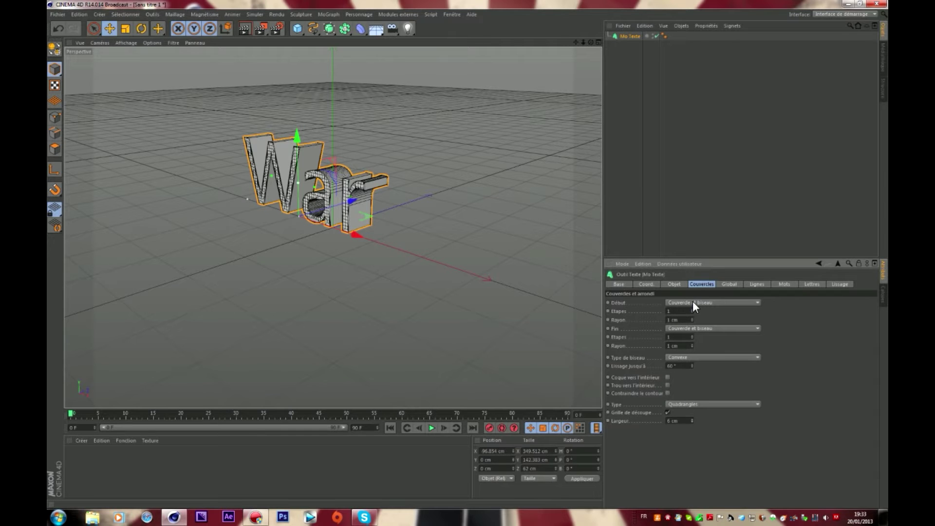
Create a new material and open a Dégradé shader for its colour texture
left_click_drag(576, 42, 333, 227)
left_click_drag(590, 42, 330, 215)
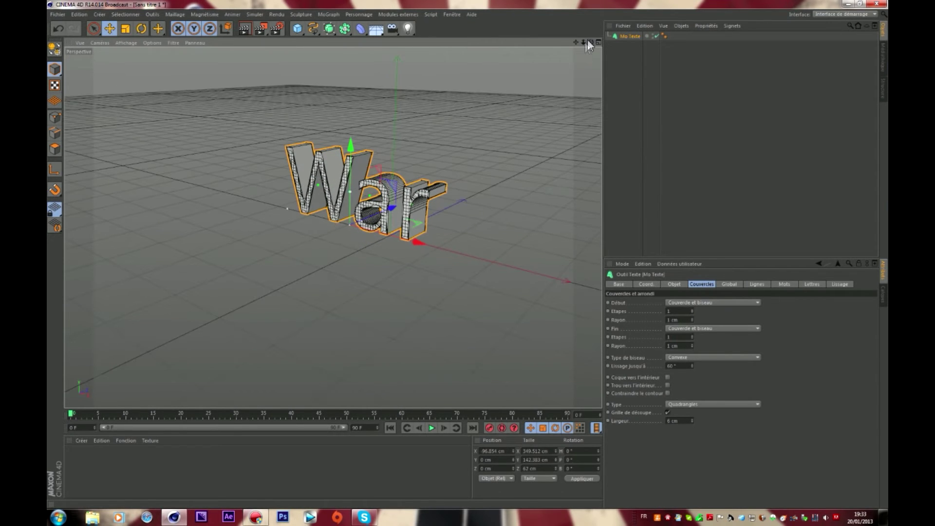
double_click(176, 466)
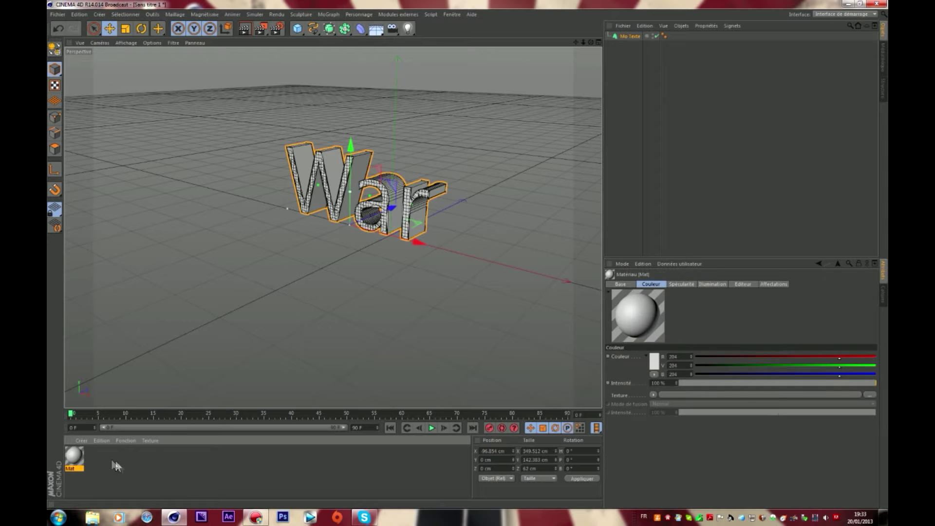
double_click(77, 453)
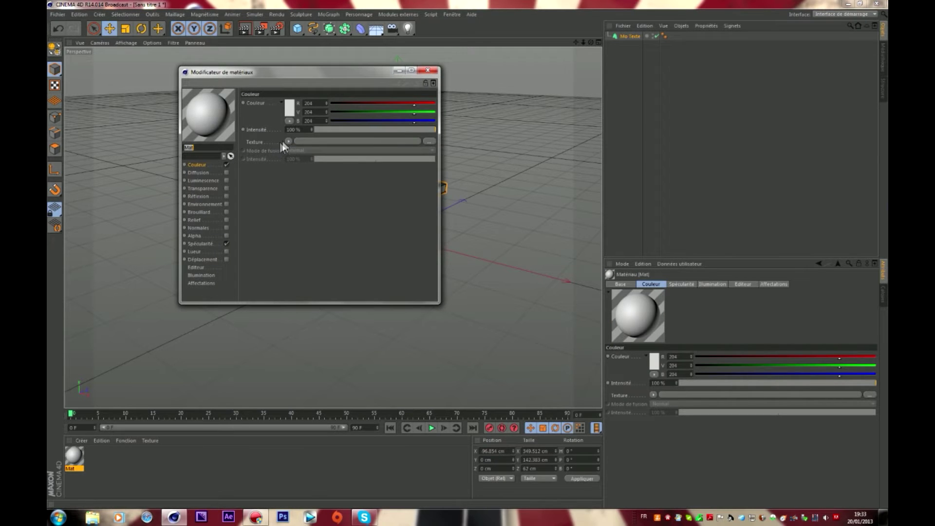
left_click(288, 142)
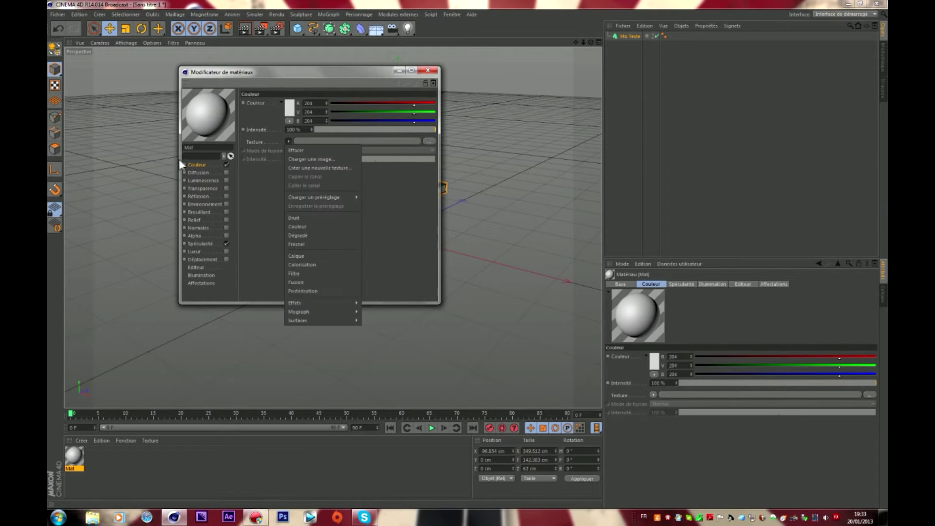
left_click(310, 235)
left_click(297, 165)
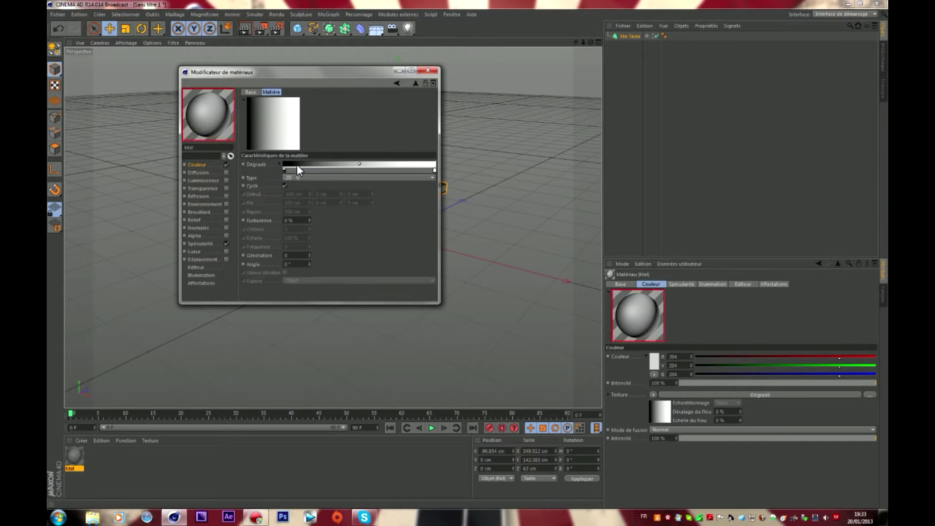
Change the gradient's black start knot to a saturated red-orange
double_click(283, 169)
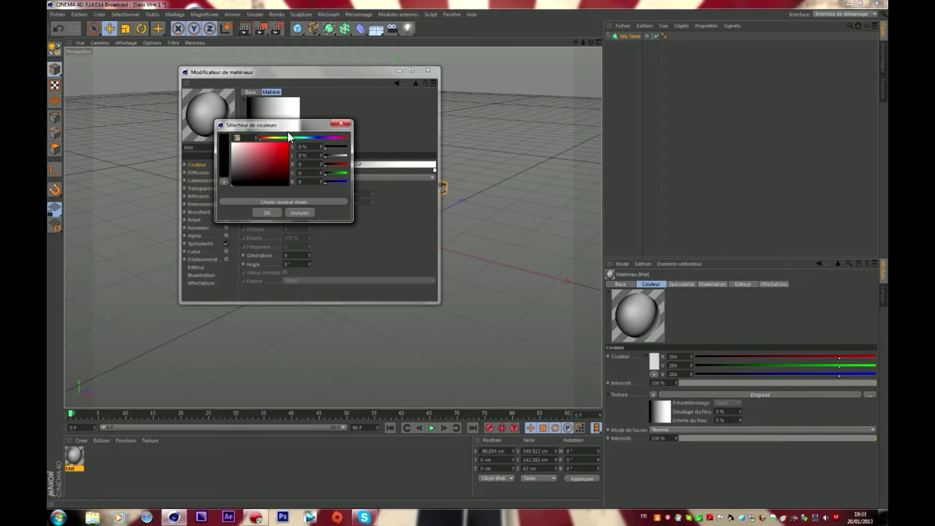
left_click_drag(277, 137, 265, 139)
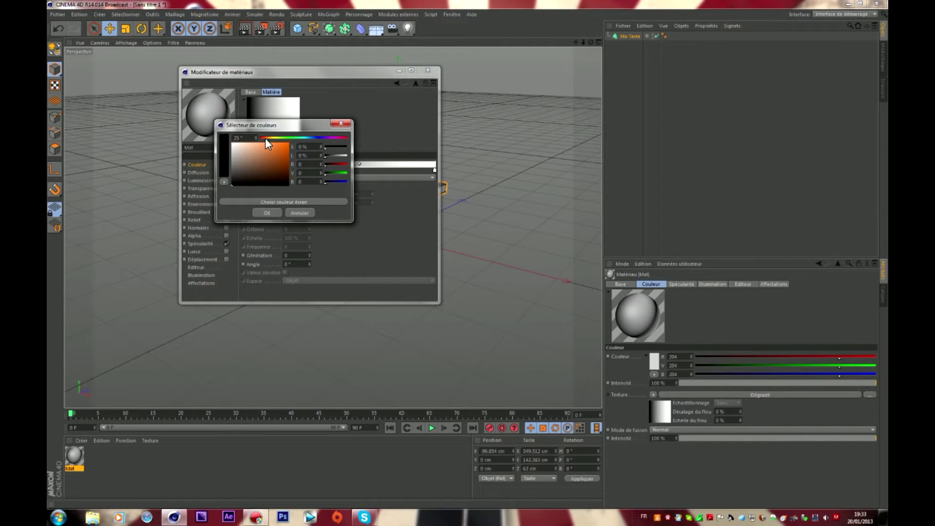
left_click(286, 144)
left_click(273, 213)
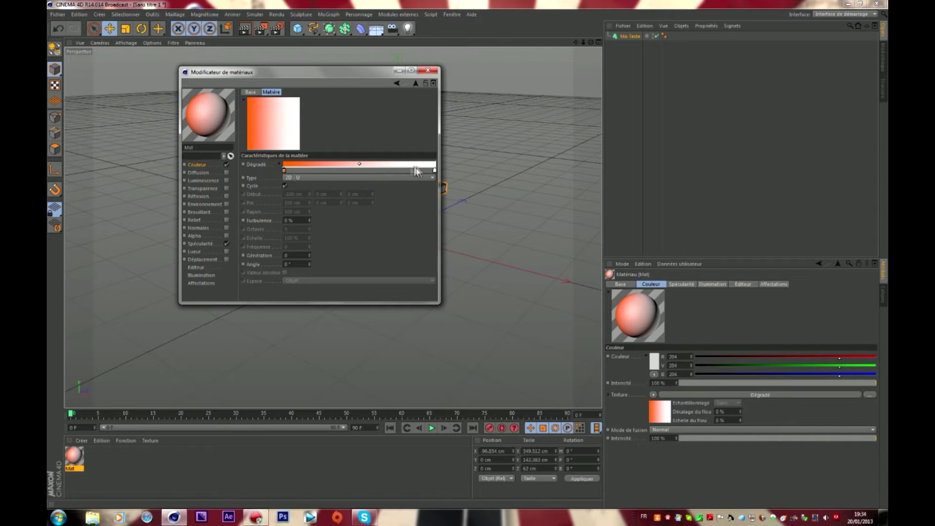
Change the gradient's white end knot to a lighter orange and set the gradient type to 2D - V
double_click(435, 170)
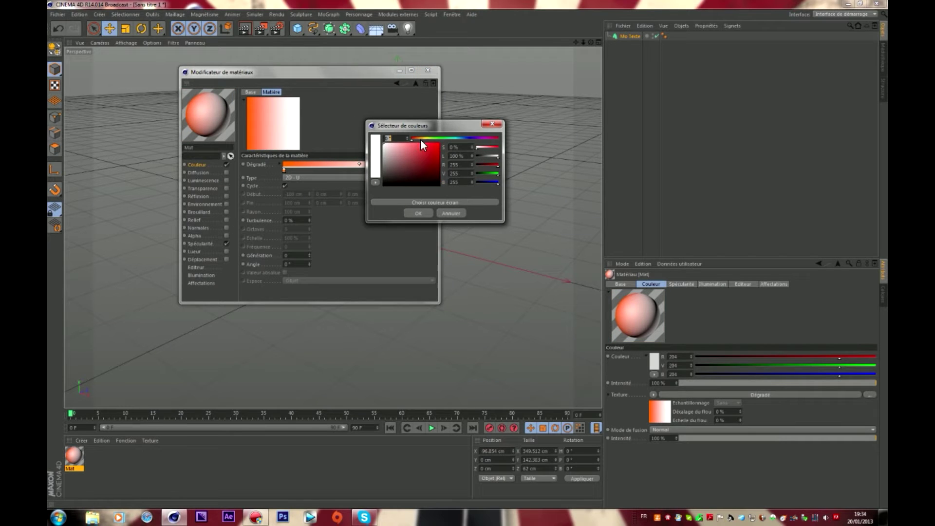
left_click(420, 137)
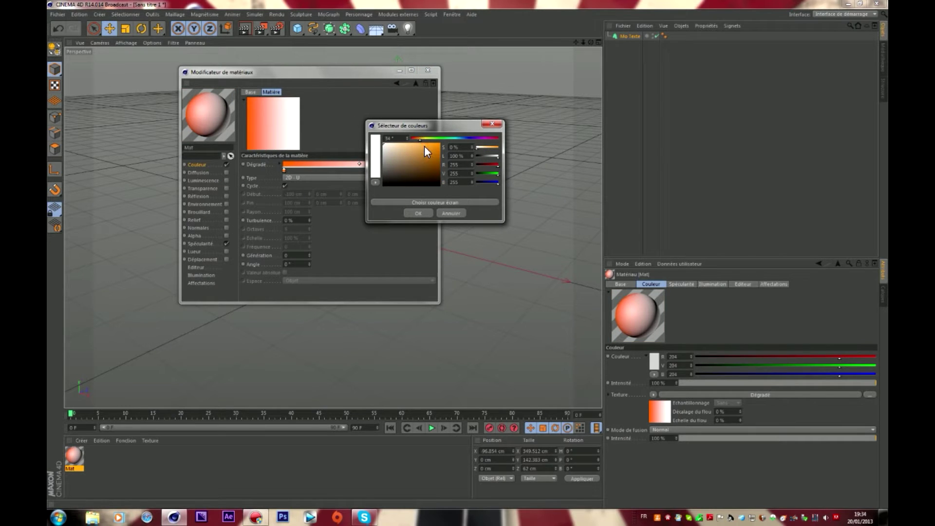
left_click(437, 145)
left_click(418, 213)
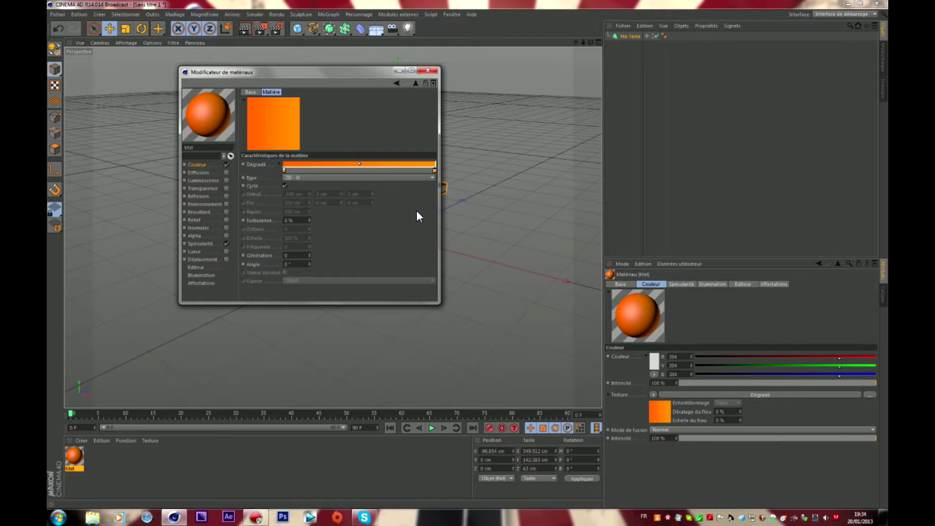
left_click(294, 176)
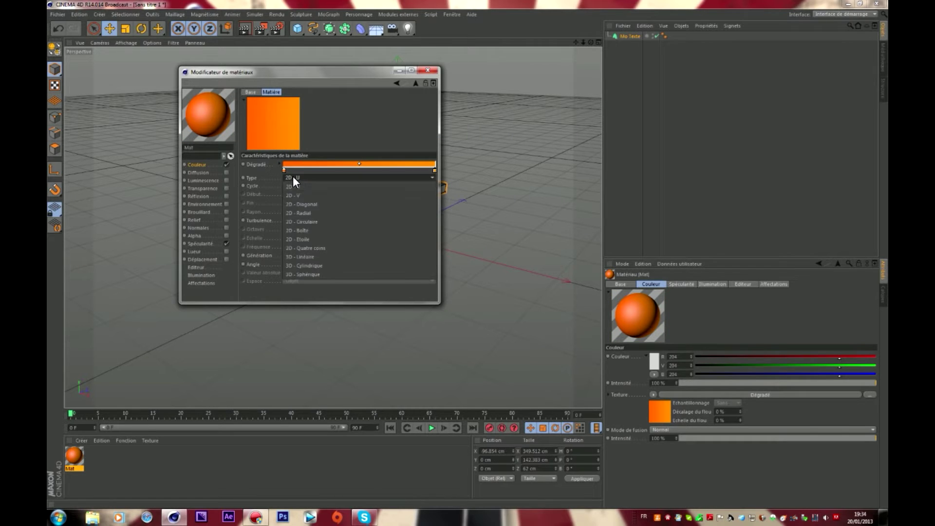
left_click(299, 191)
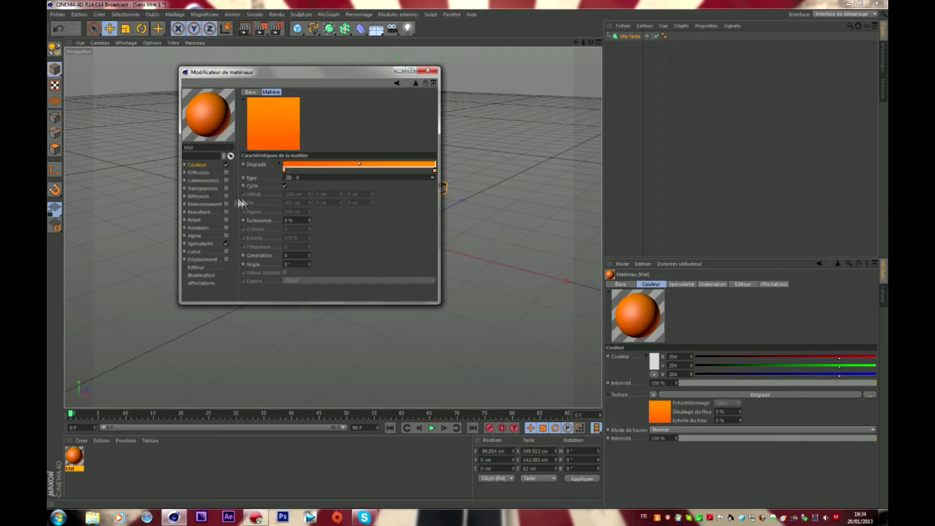
Enable the material's Réflexion channel and set its intensity to about 26 %
left_click(198, 196)
left_click(227, 195)
left_click_drag(334, 128, 342, 128)
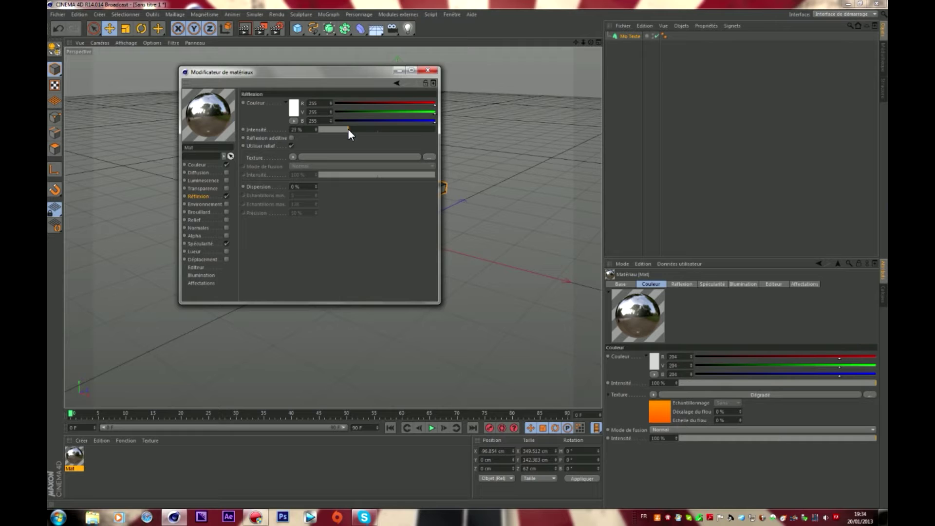
left_click_drag(349, 130, 350, 130)
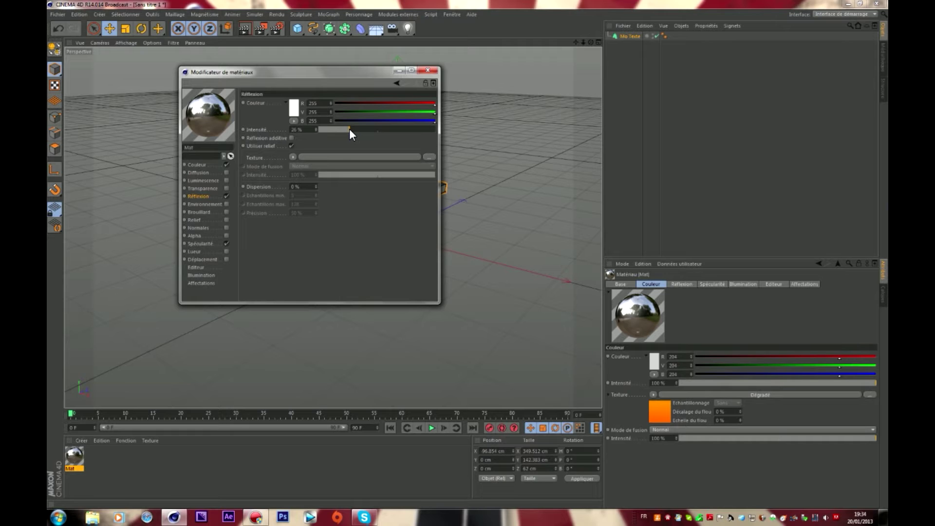
Load a Fresnel shader as the texture of the Réflexion channel and set its blend mode to Produit
left_click(293, 156)
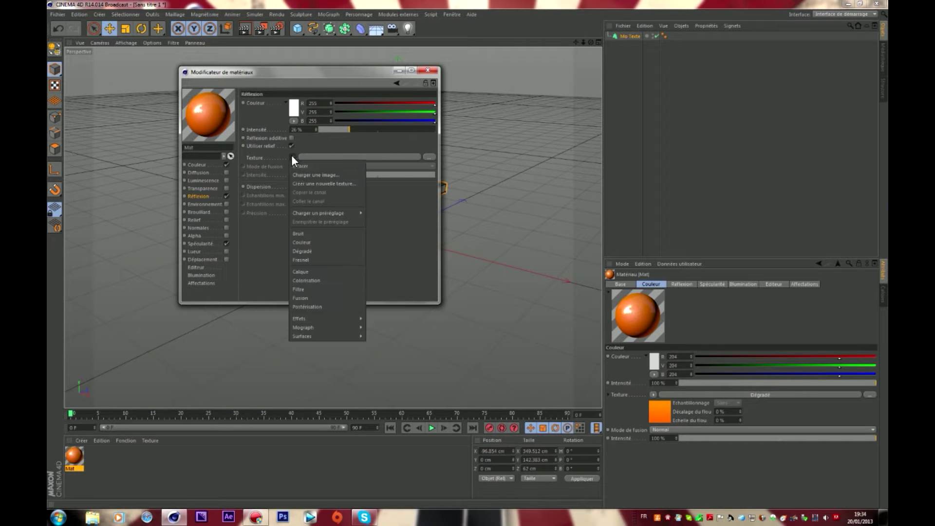
left_click(309, 259)
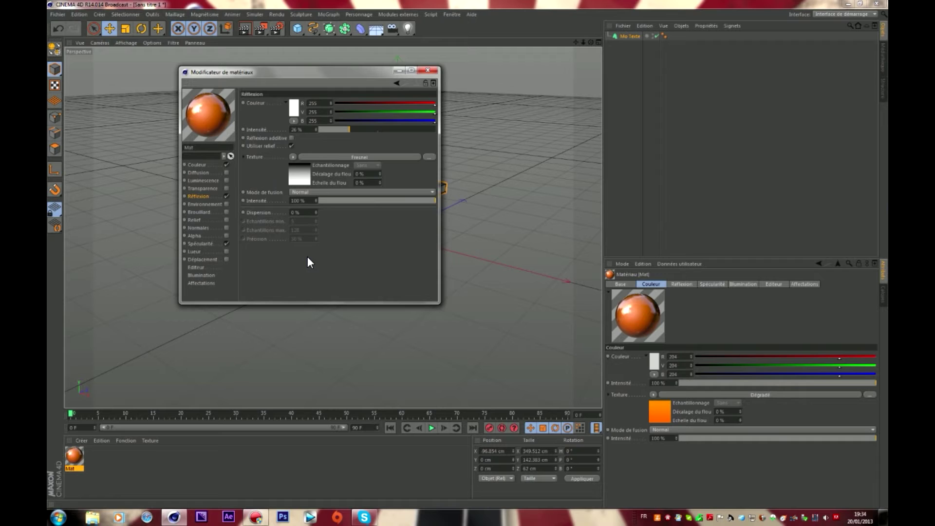
left_click(298, 192)
left_click(299, 223)
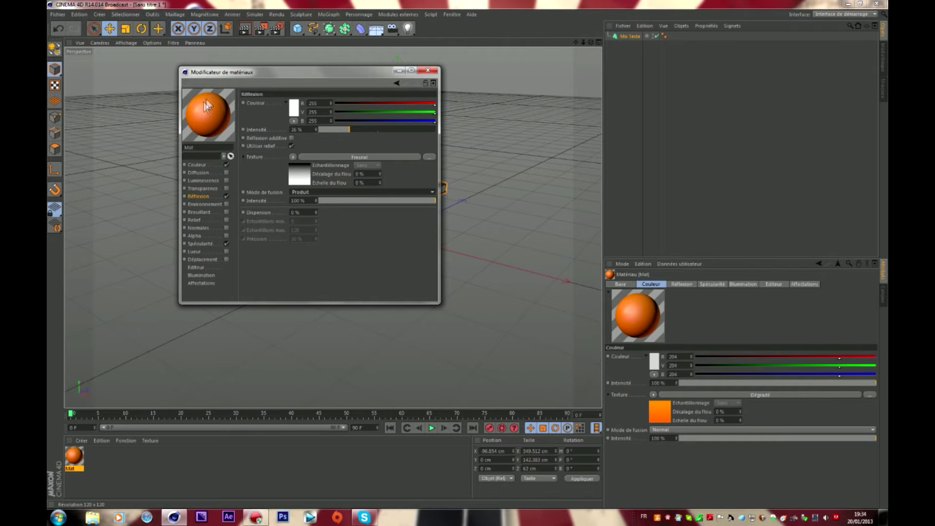
left_click(430, 69)
Apply the orange material to the "War" text and duplicate the text object in place
left_click_drag(80, 456, 334, 206)
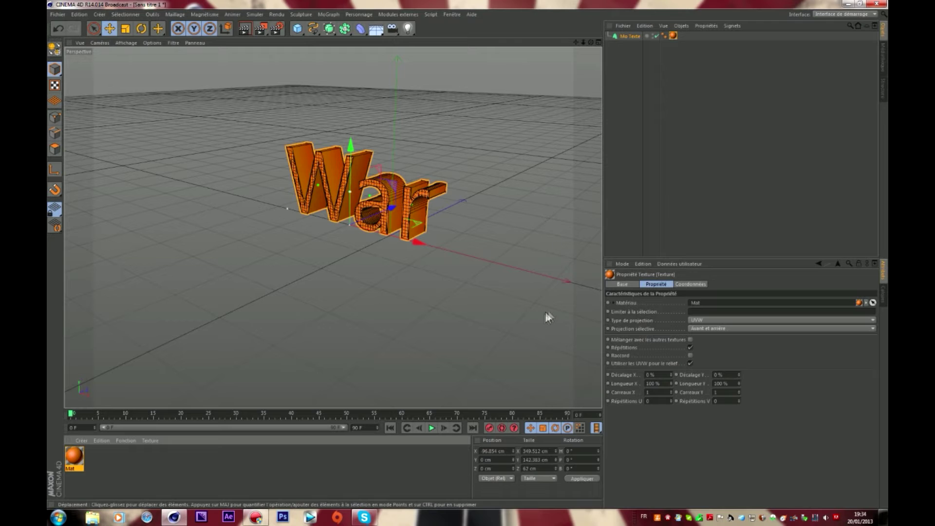
left_click_drag(624, 35, 624, 42)
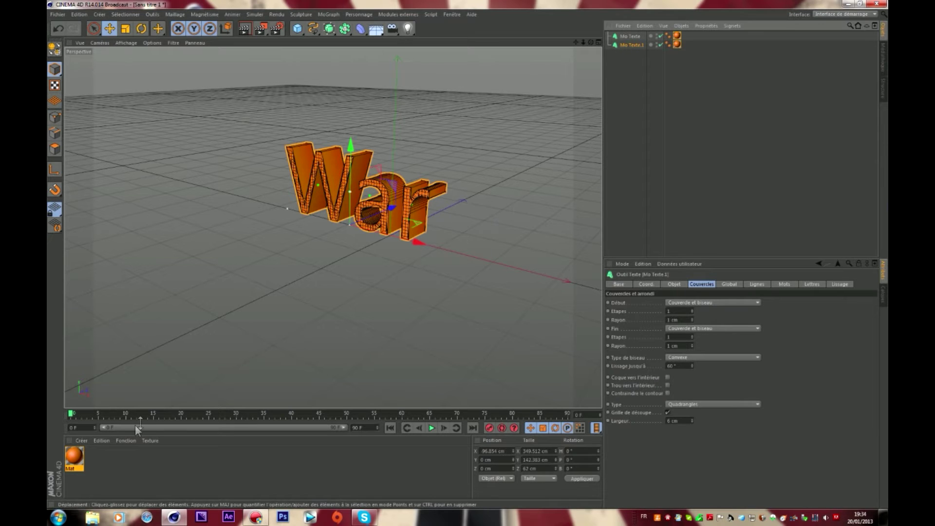
Duplicate the orange material and clear the Dégradé texture from the copy's Couleur channel
left_click_drag(72, 458, 94, 455, "ctrl")
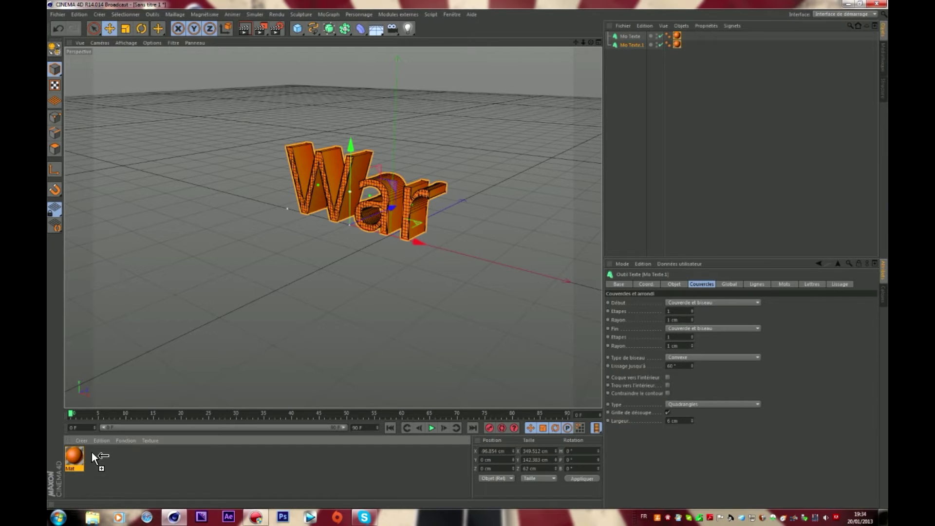
double_click(94, 454)
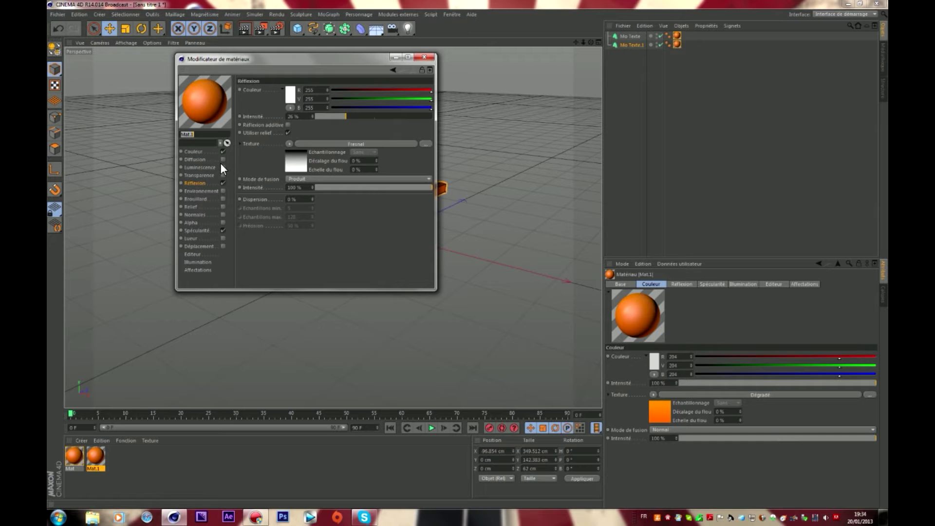
left_click(205, 153)
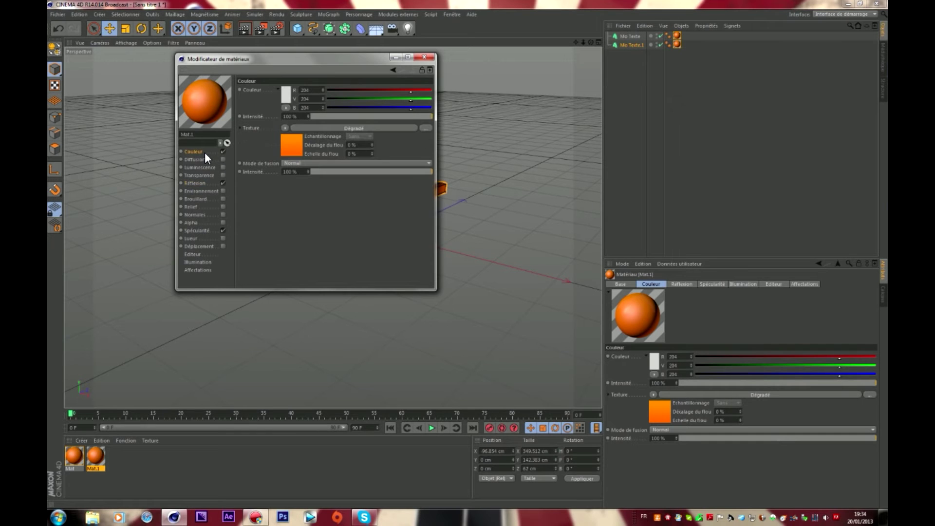
left_click(285, 128)
left_click(285, 132)
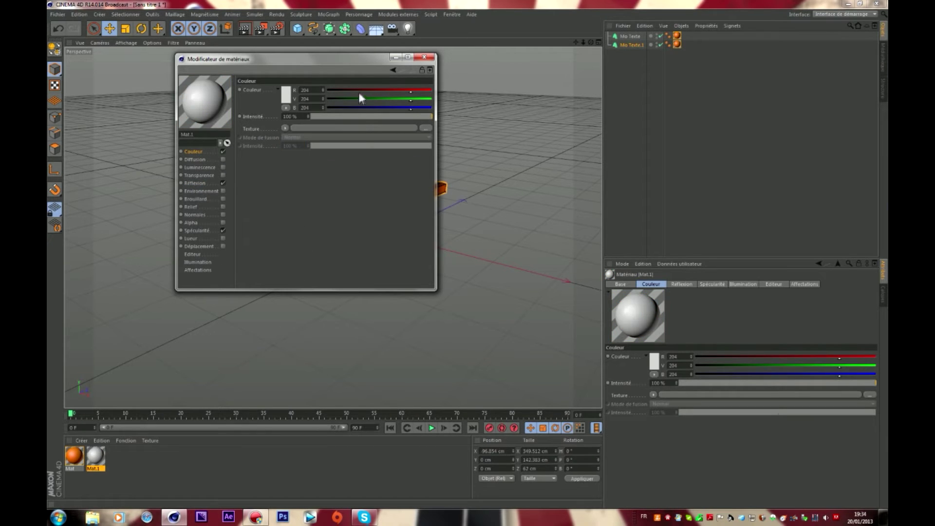
left_click(424, 57)
Apply the grey material to the duplicate text Mo Texte.1 and delete its orange texture tag
left_click_drag(95, 456, 621, 45)
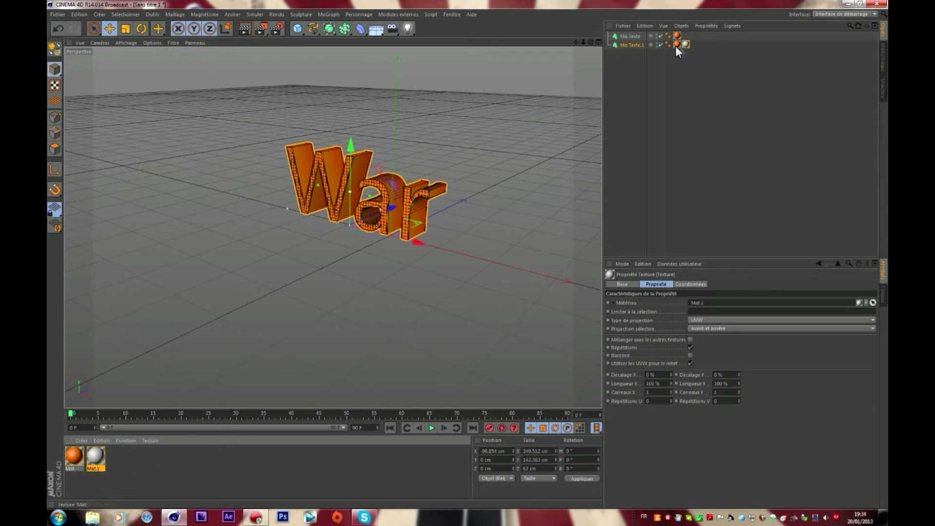
key("Delete")
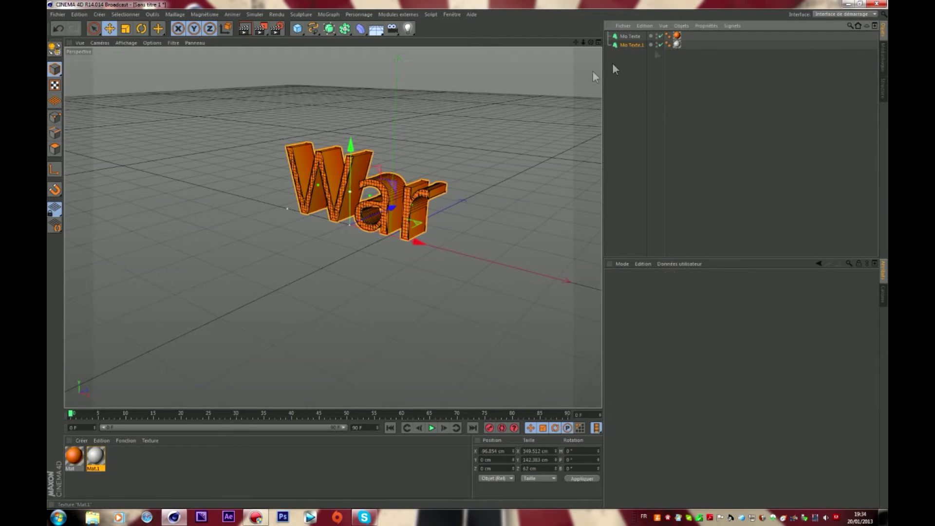
Enable Coque vers l'intérieur on Mo Texte.1 with start and end radii of 2 cm, and shift it about 1.3 cm along Z
left_click(632, 45)
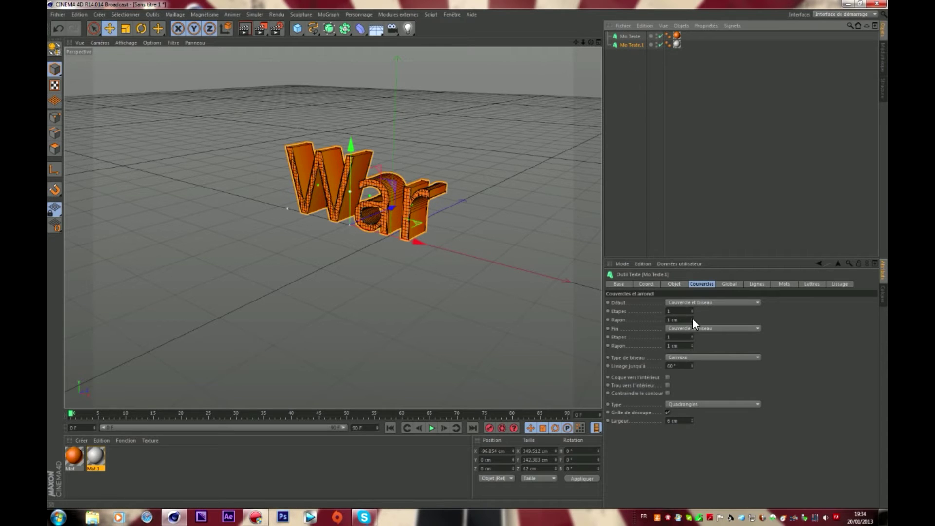
left_click(667, 378)
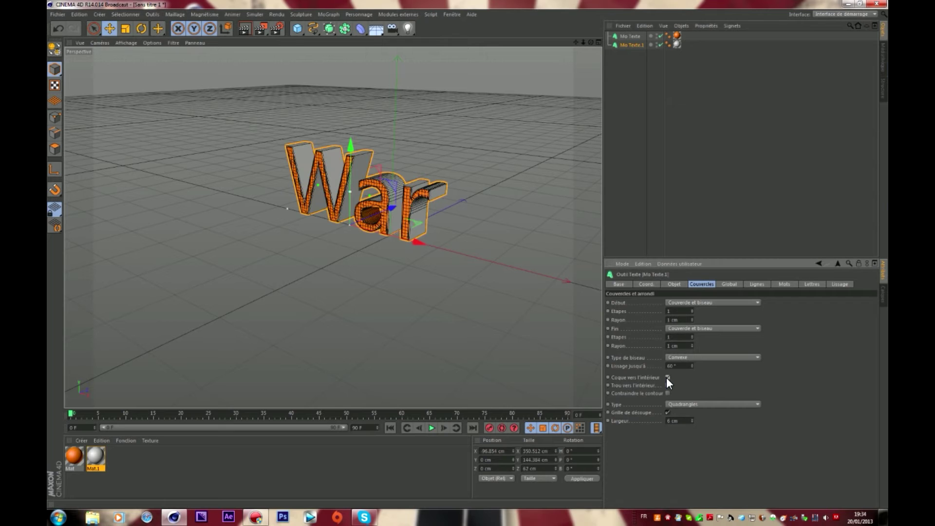
left_click(691, 317)
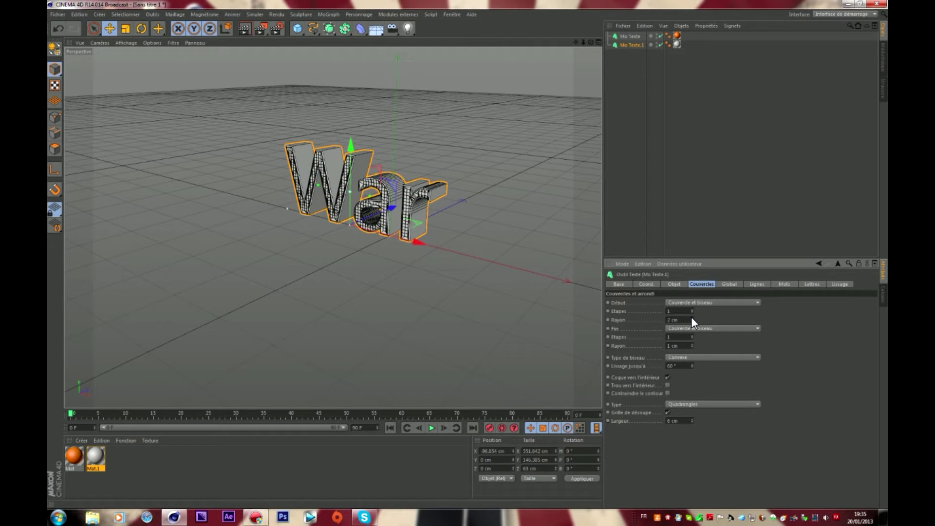
left_click(692, 343)
left_click_drag(385, 210, 384, 210)
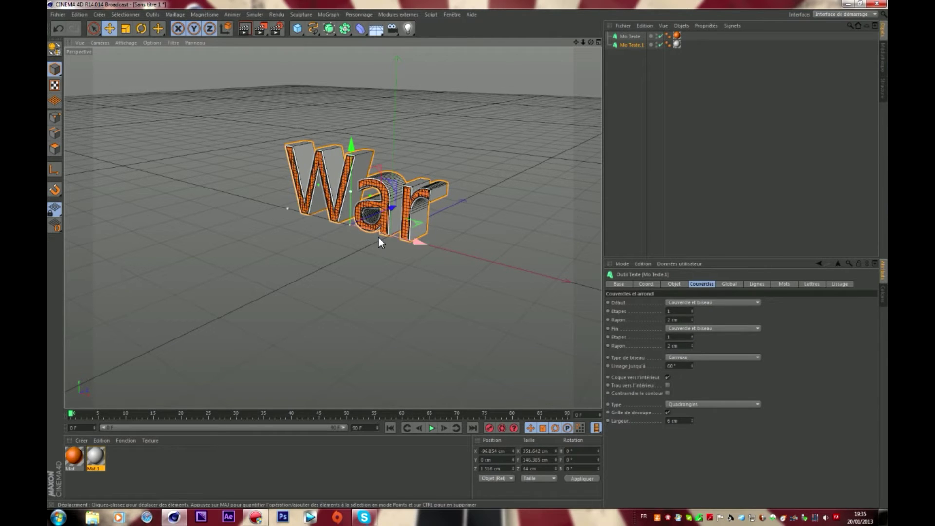
Change the font of the orange text Mo Texte to Prime Script PERSONAL USE ONLY
left_click(667, 284)
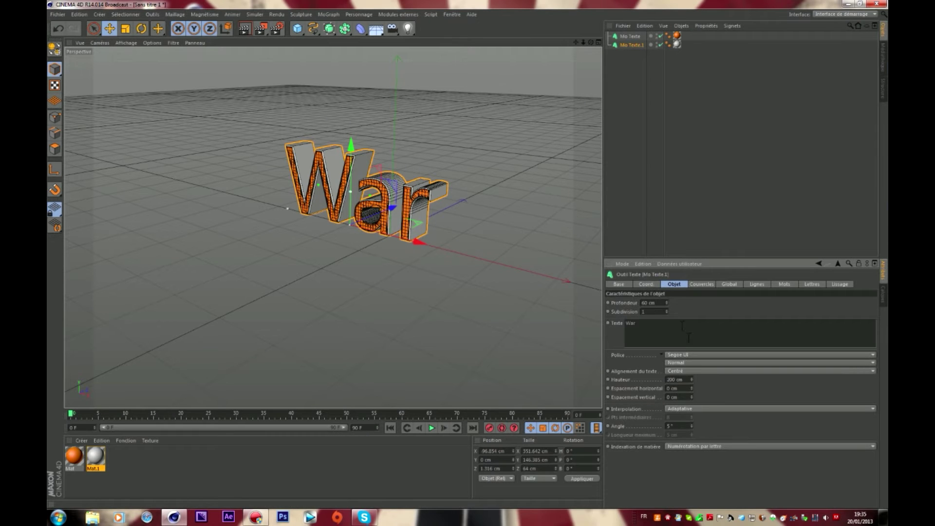
left_click(635, 36)
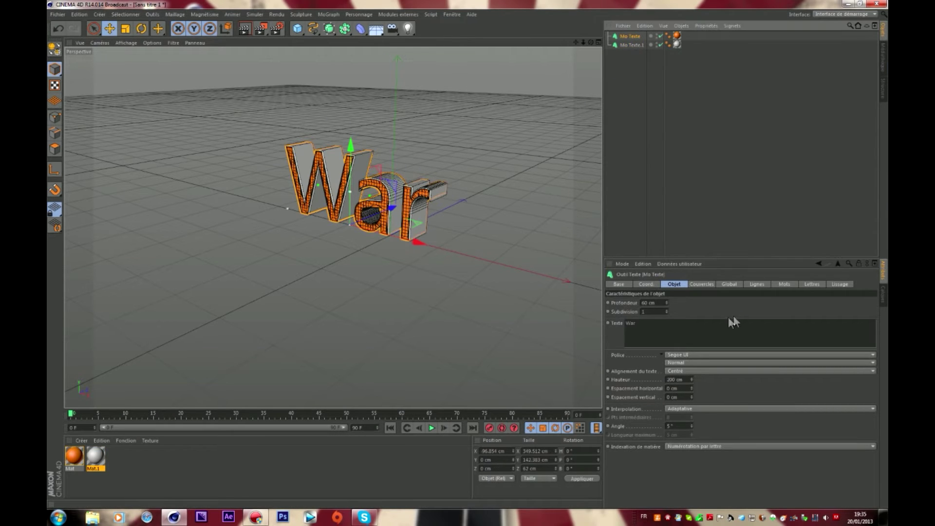
left_click(687, 354)
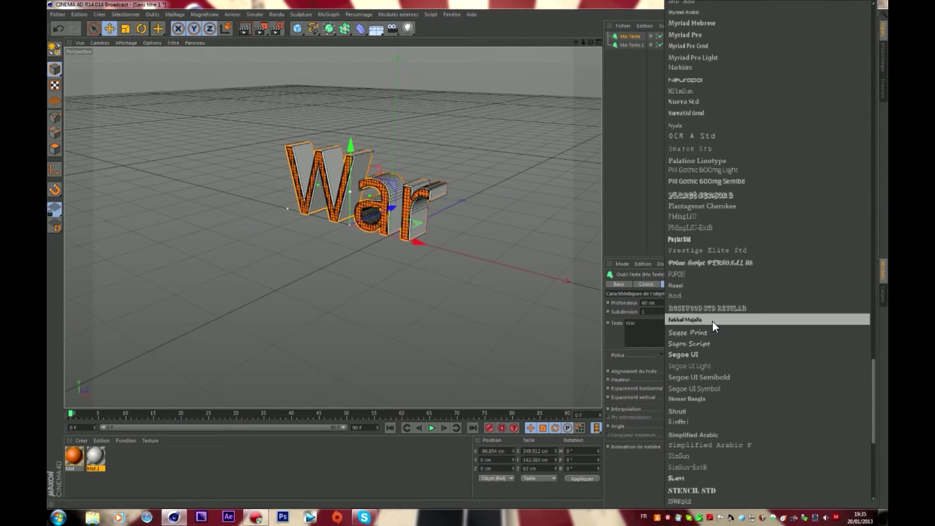
left_click(709, 264)
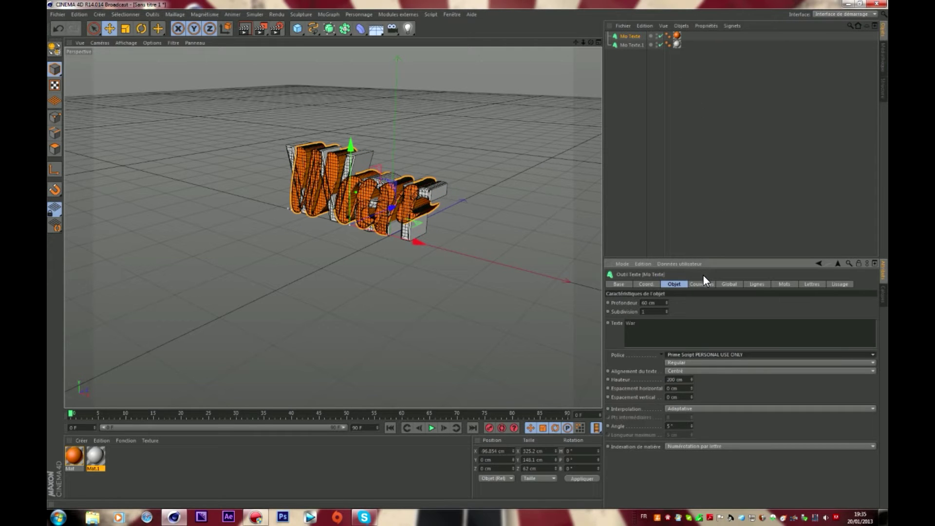
Change the font of the grey text Mo Texte.1 to Prime Script PERSONAL USE ONLY
left_click(633, 45)
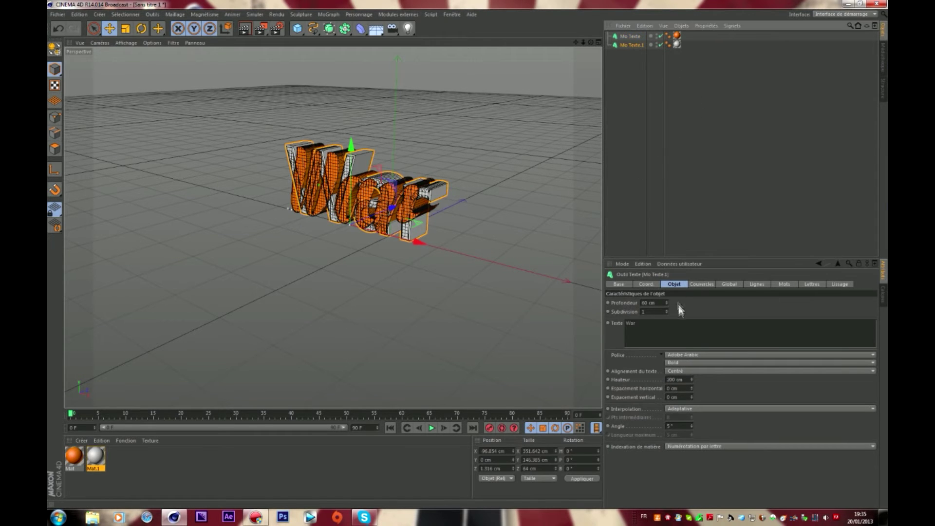
left_click(682, 354)
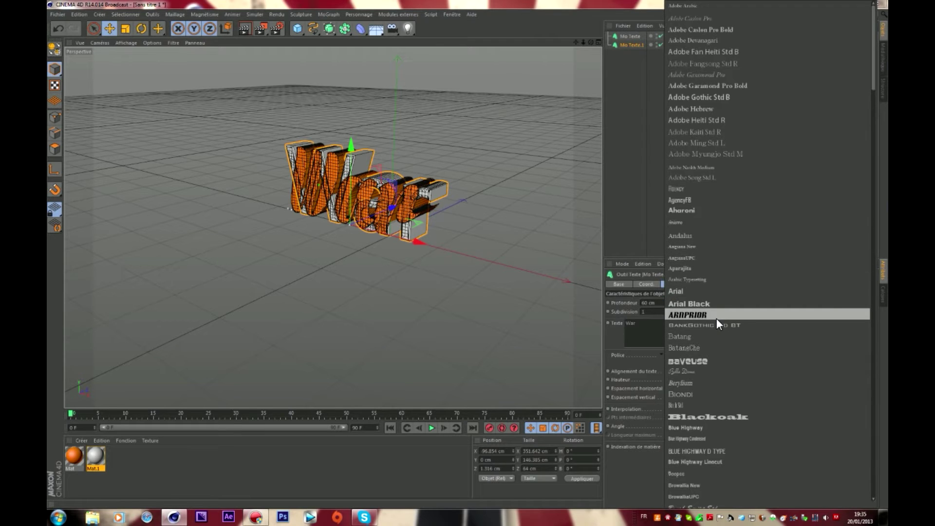
scroll(717, 316, "down", 10)
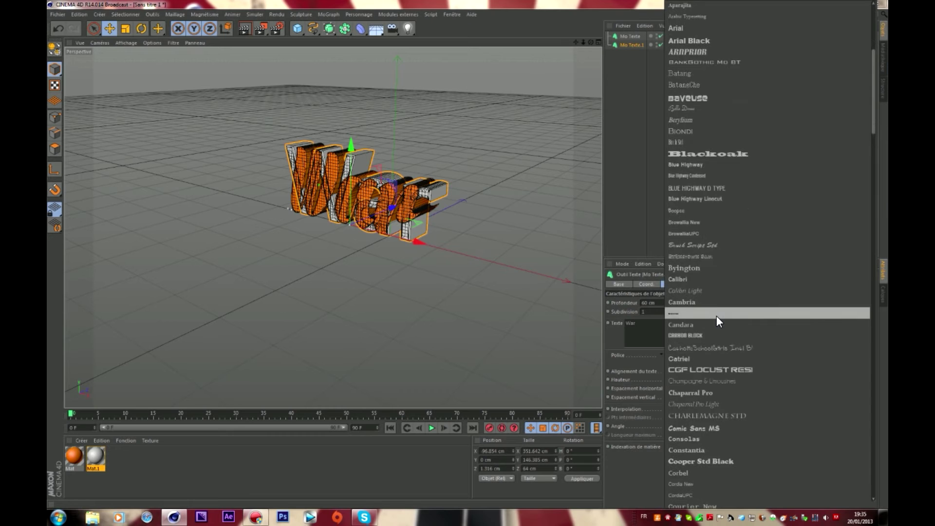
scroll(717, 315, "down", 10)
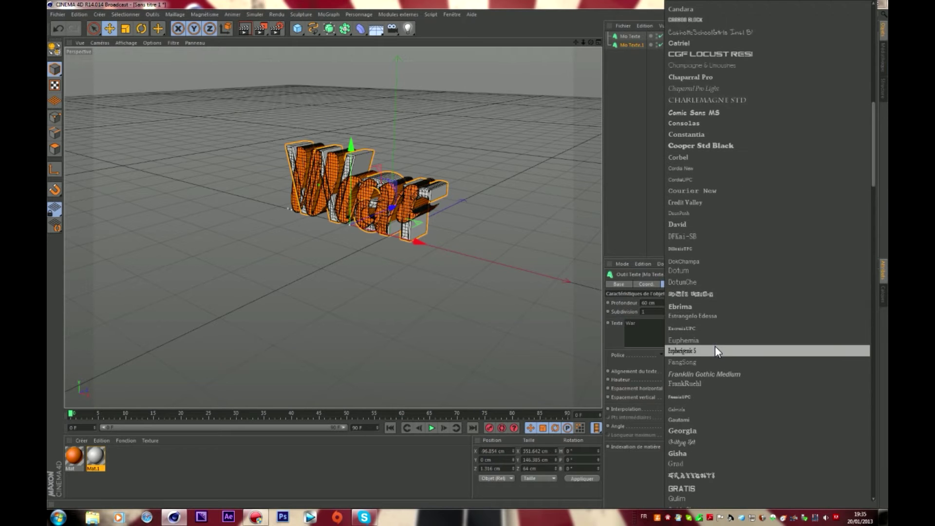
scroll(714, 350, "down", 3)
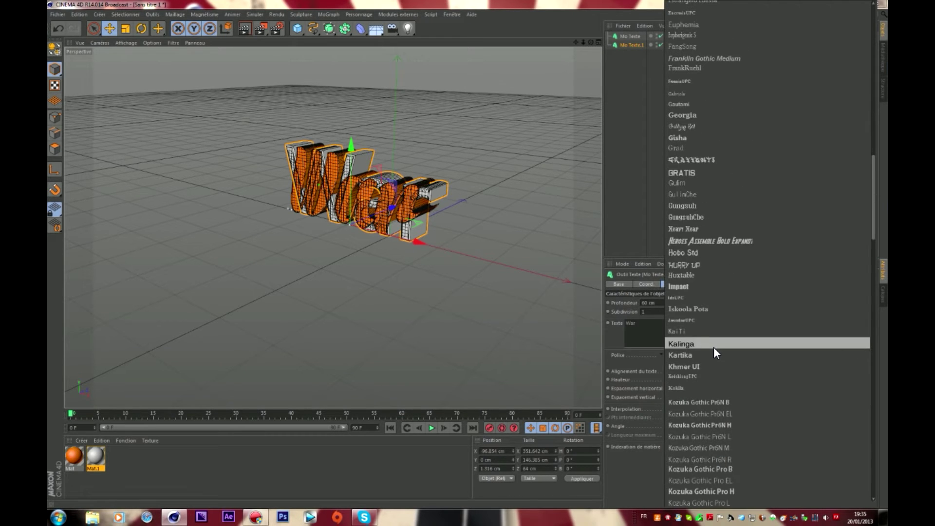
scroll(714, 347, "down", 12)
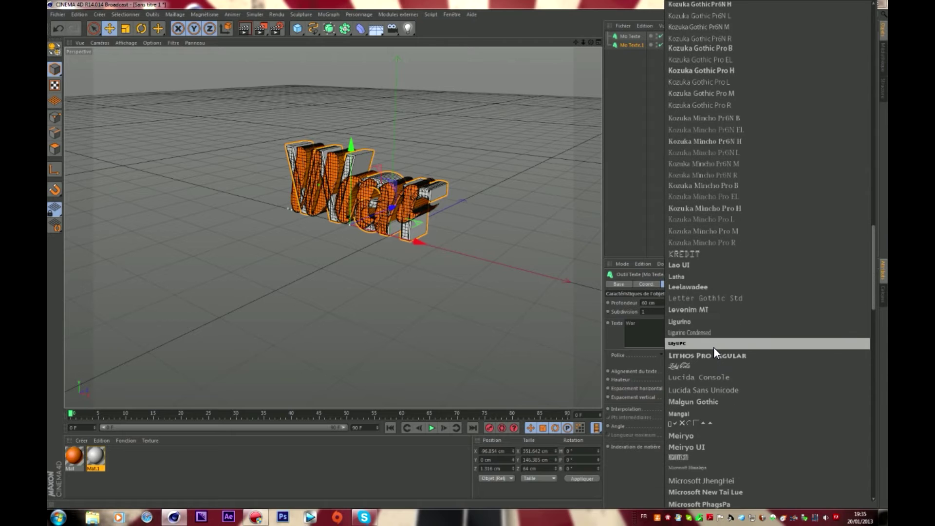
scroll(713, 346, "down", 2)
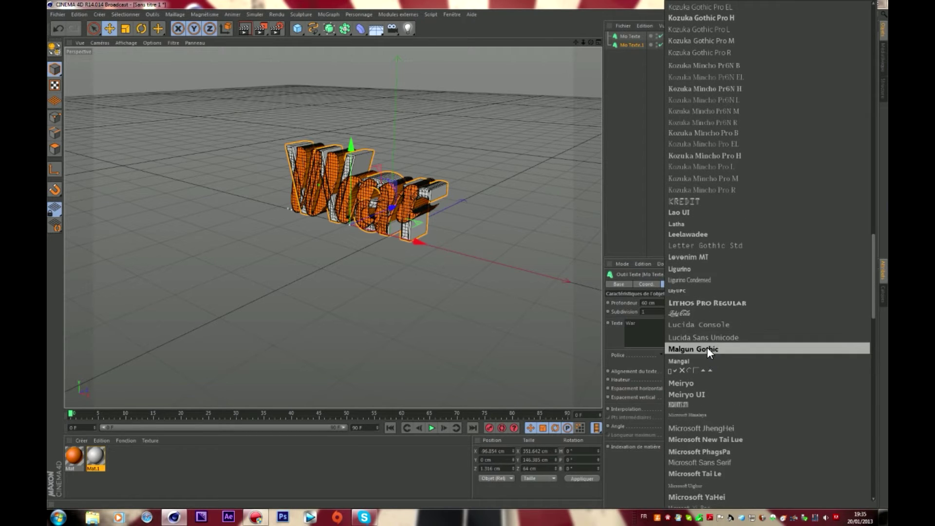
scroll(707, 317, "down", 10)
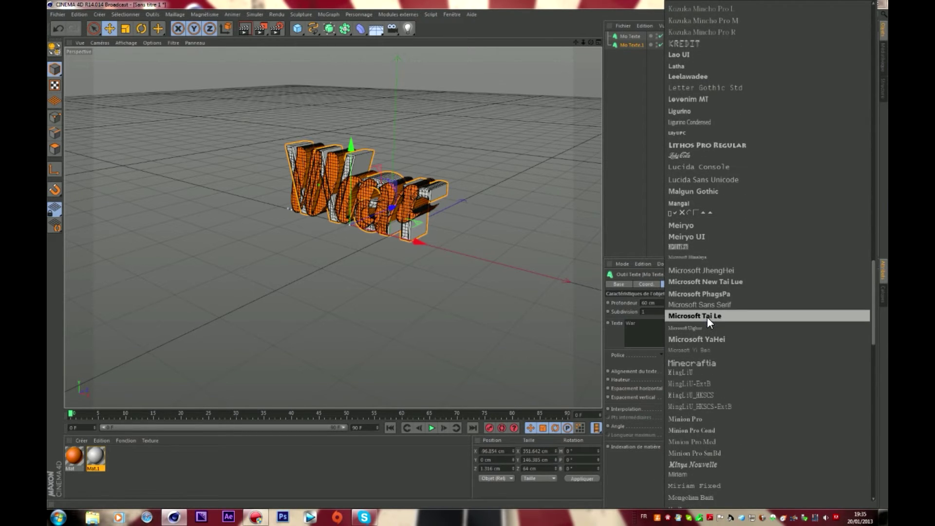
scroll(722, 345, "down", 5)
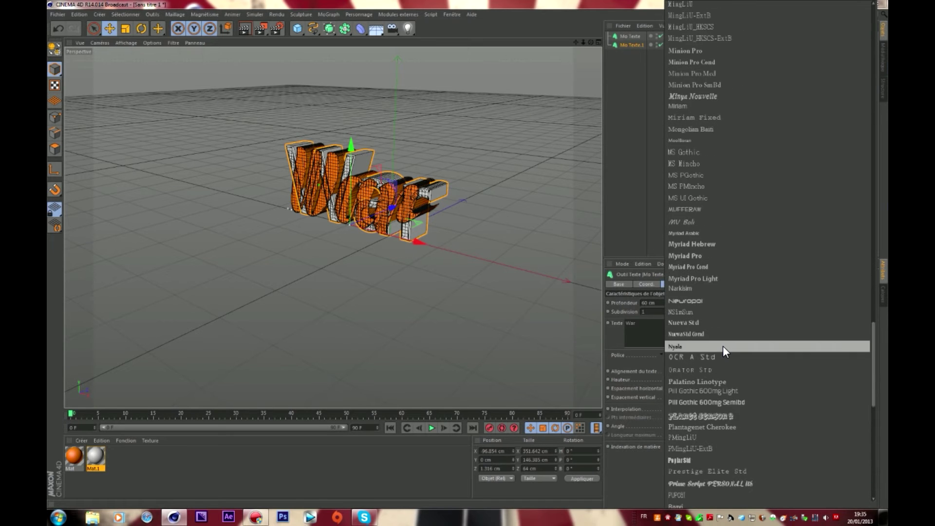
left_click(707, 482)
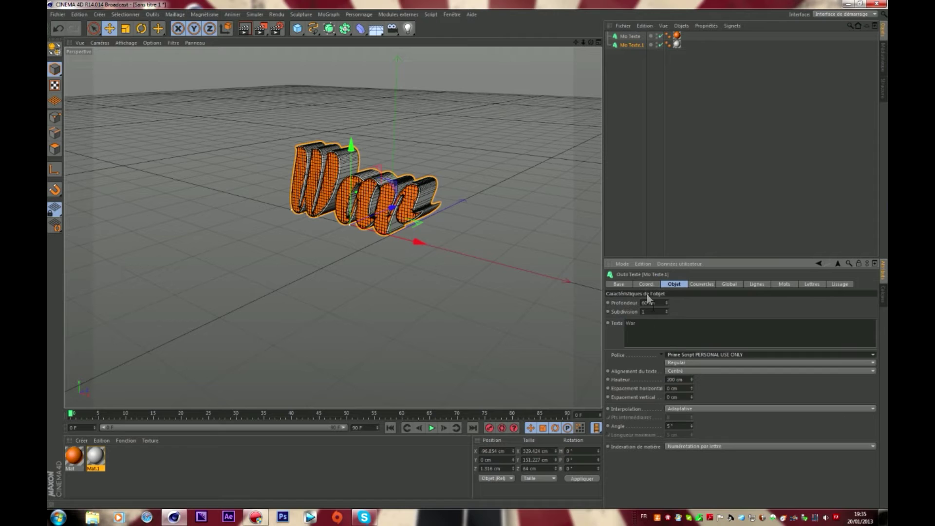
Add a MoGraph PolyFX object and make it a child of the orange text Mo Texte
left_click(633, 37)
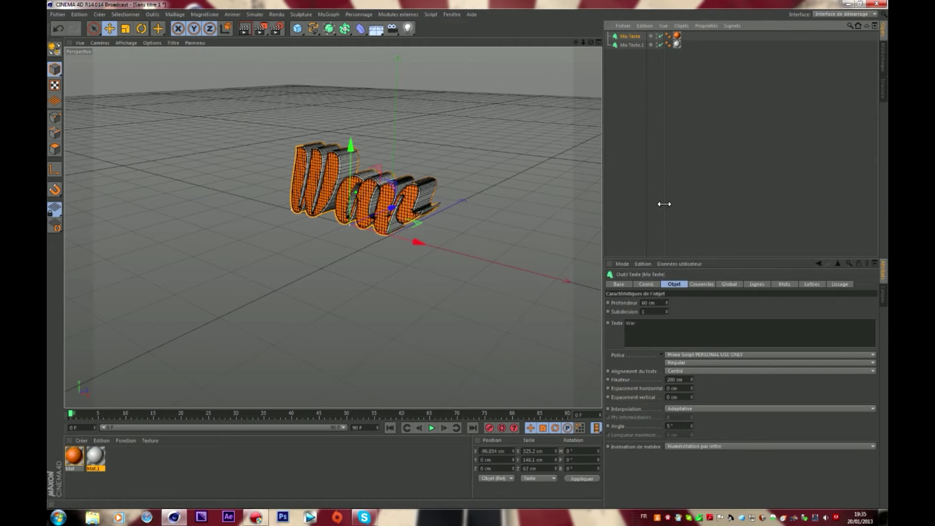
left_click(327, 14)
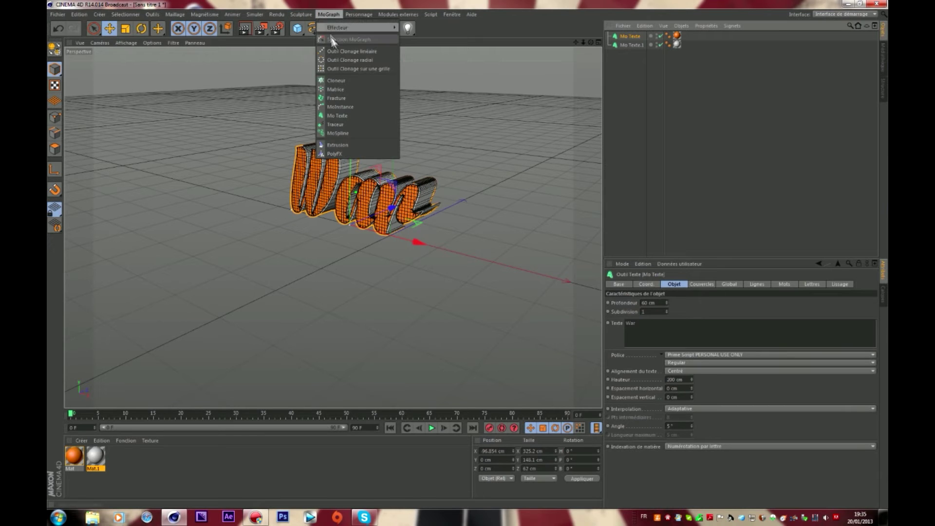
left_click(357, 154)
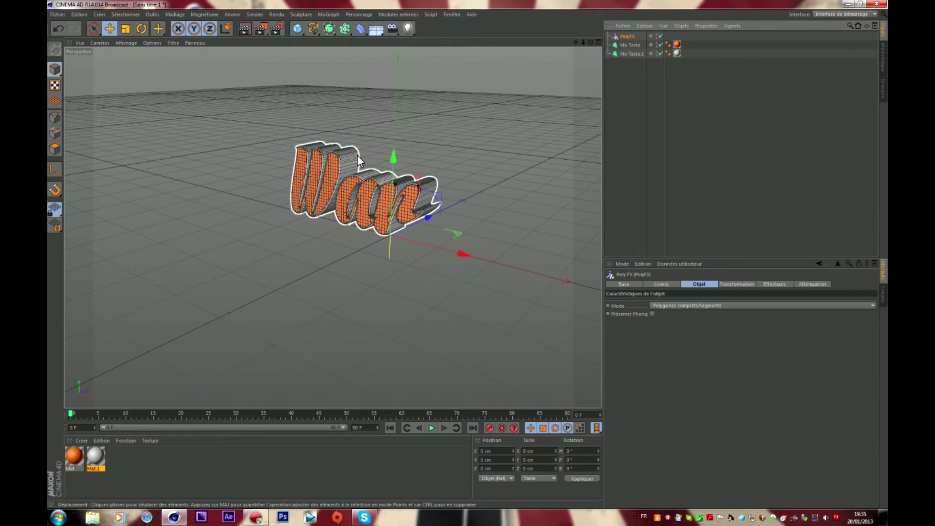
left_click_drag(621, 34, 621, 42)
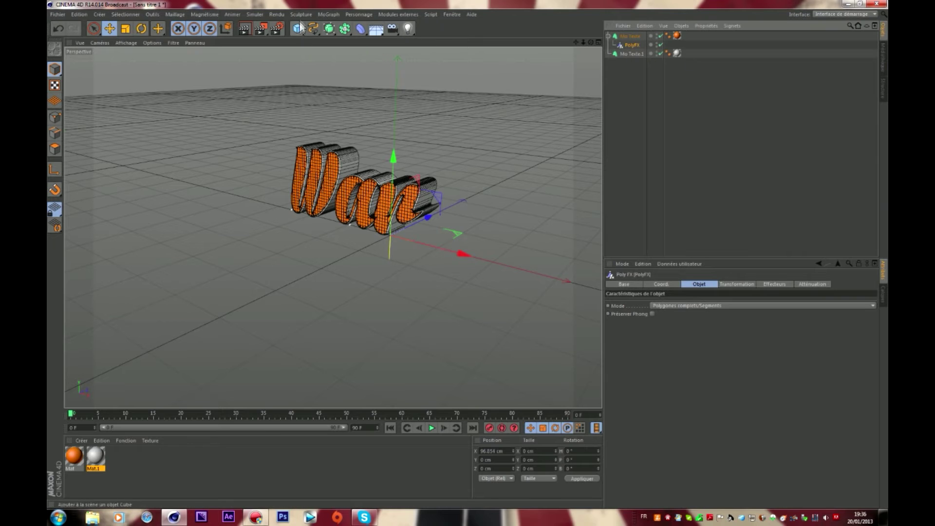
Add a MoGraph Randomisation effector to the PolyFX object
left_click(327, 14)
mouse_move(394, 28)
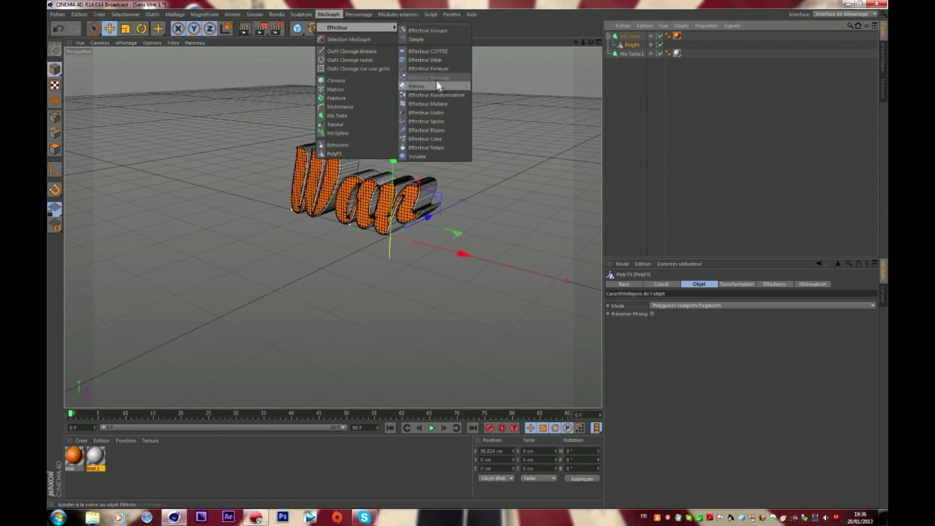
left_click(443, 95)
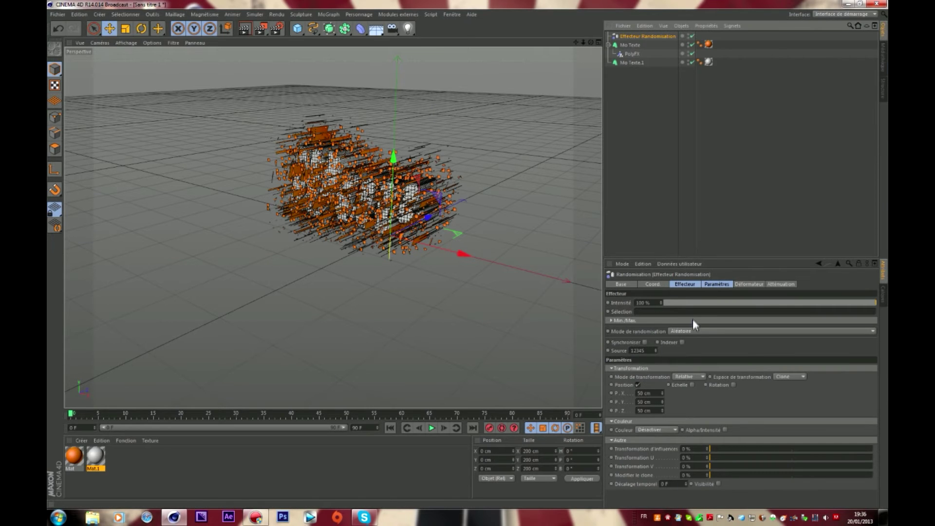
Set the Randomisation effector's X and Y position offsets to 0 cm
left_click(653, 393)
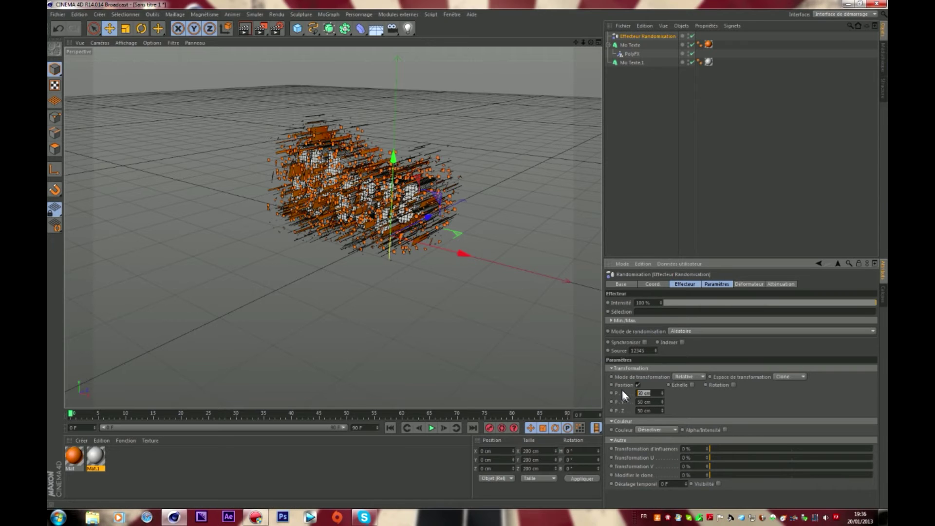
type("0")
key("Tab")
type("0")
key("Return")
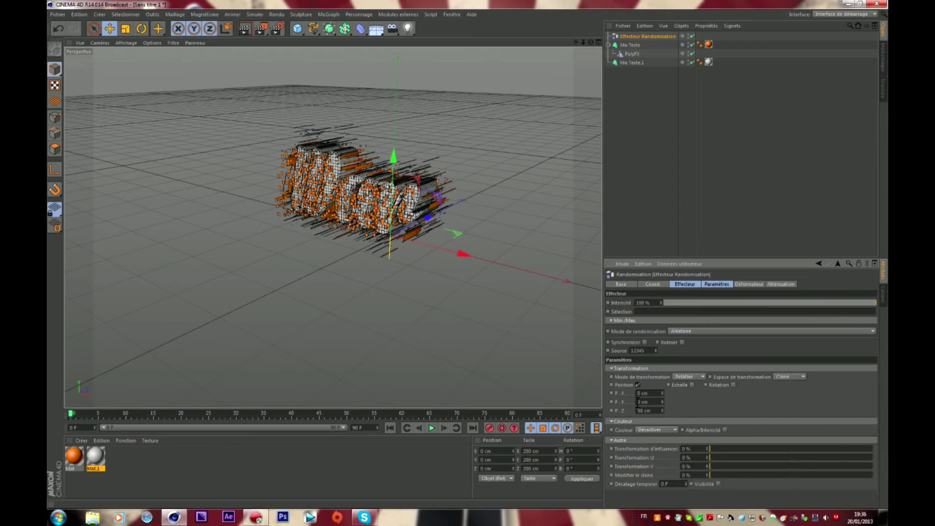
Shift the grey text to about 2.6 cm in Z and set the Randomisation effector's intensity to 3 %
left_click(677, 303)
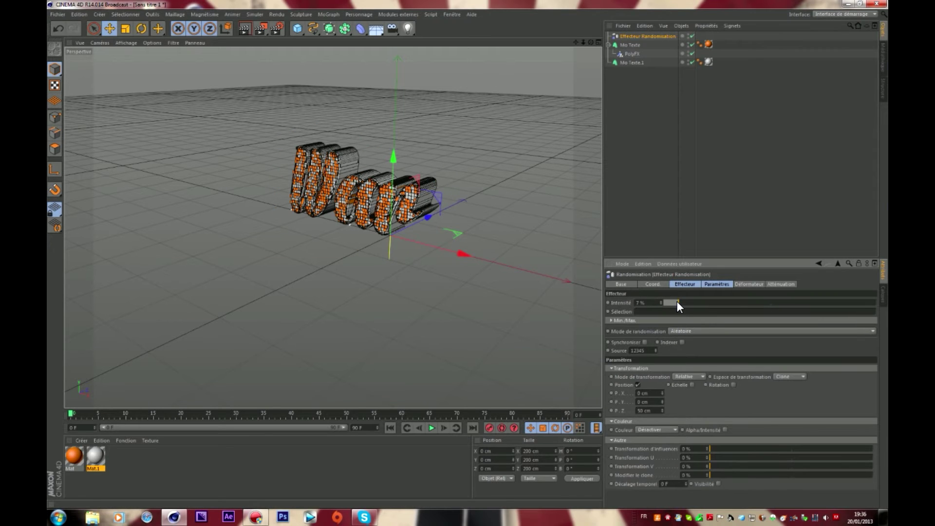
mouse_move(678, 302)
left_mouse_down()
mouse_move(704, 299)
mouse_move(666, 309)
left_mouse_up()
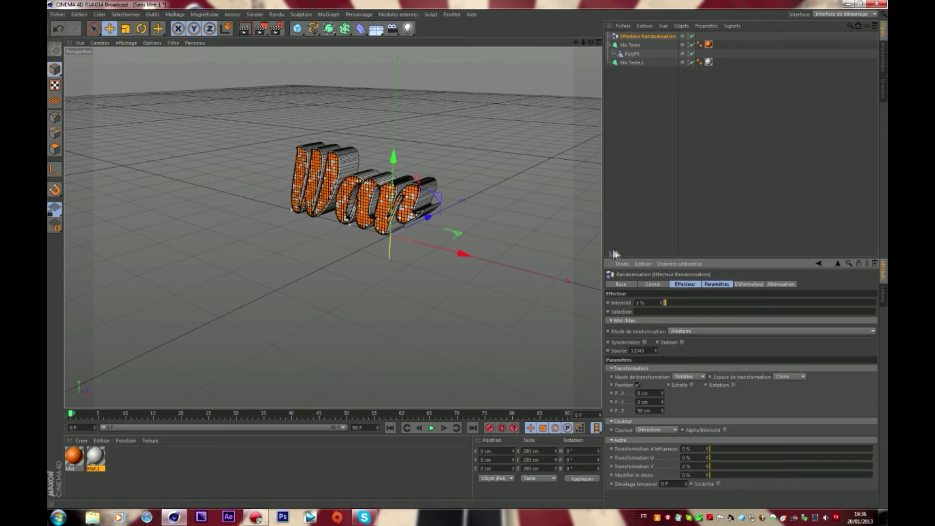
left_click(372, 172)
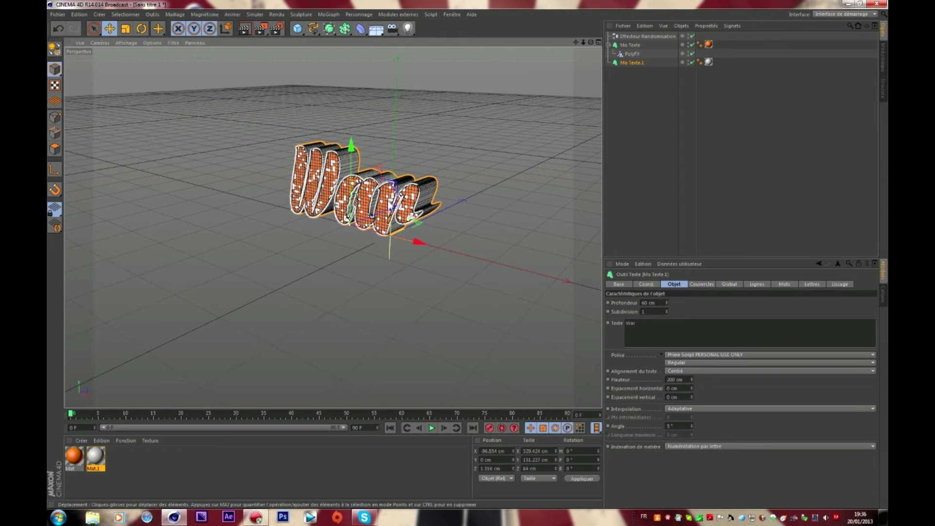
left_click_drag(381, 203, 393, 209)
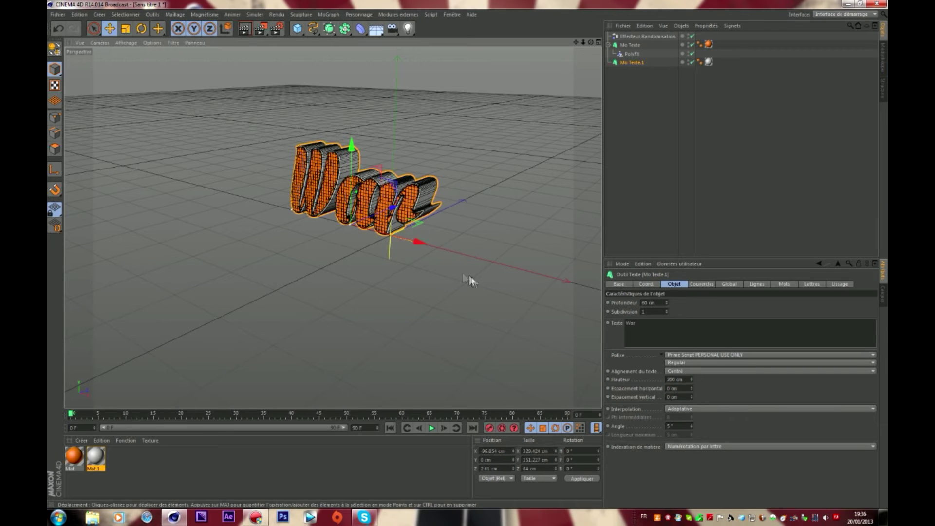
left_click(641, 35)
left_click_drag(675, 302, 668, 303)
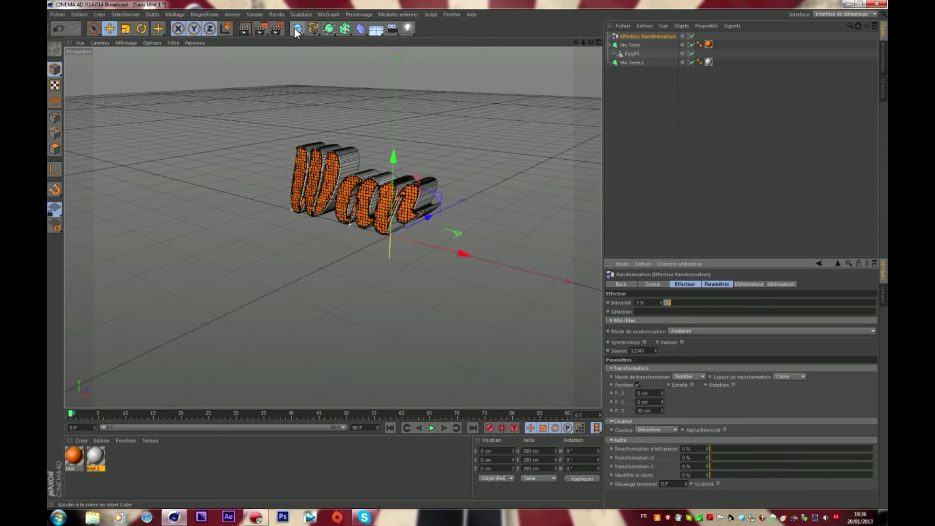
Change the colour of the grey material Mat.1 to pure white (255, 255, 255)
double_click(90, 459)
left_click(284, 93)
left_click(264, 136)
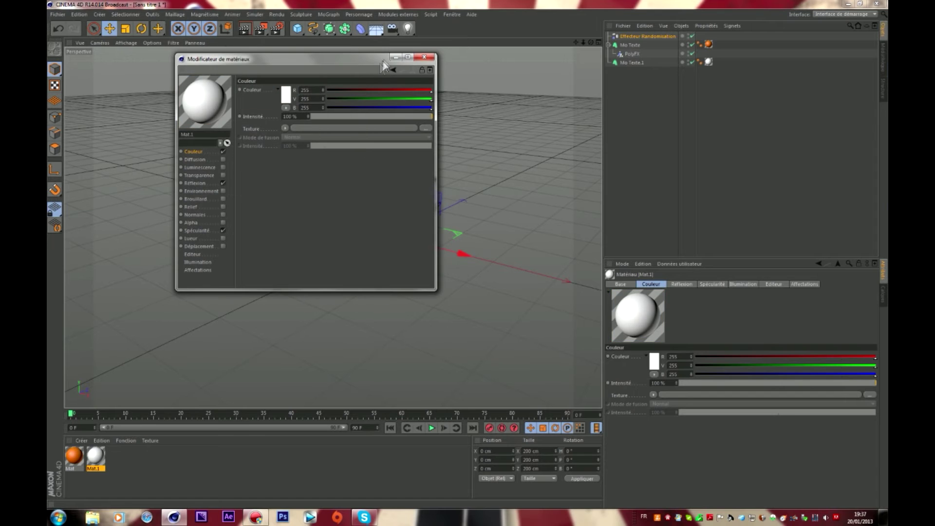
left_click(421, 57)
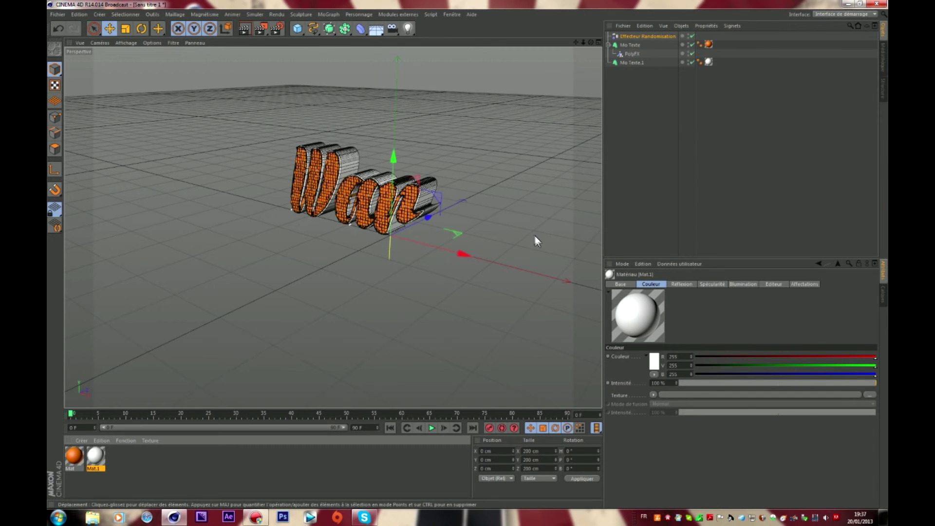
Add a plane widened to about 878 cm and place it above the text at about X -146 cm, Y 261 cm
left_click(301, 28)
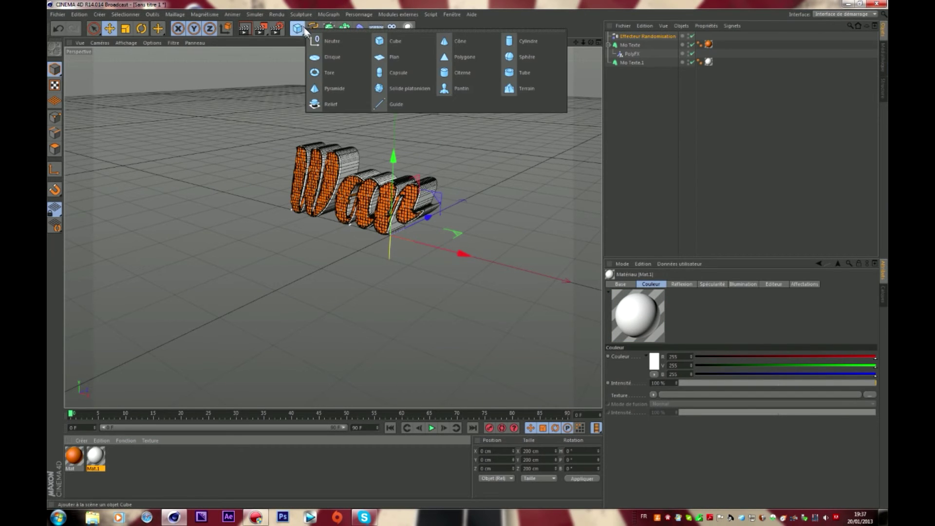
left_click(408, 57)
left_click_drag(491, 261, 390, 234)
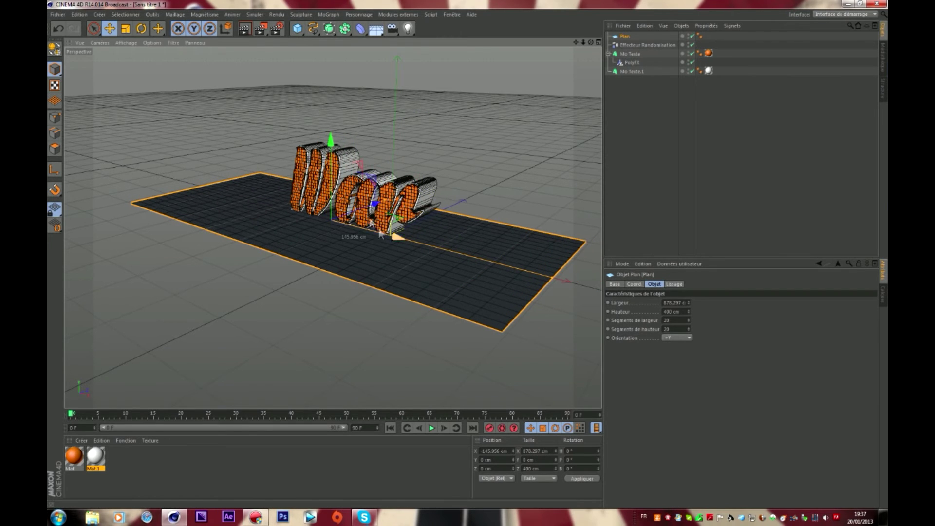
left_click_drag(332, 144, 331, 17)
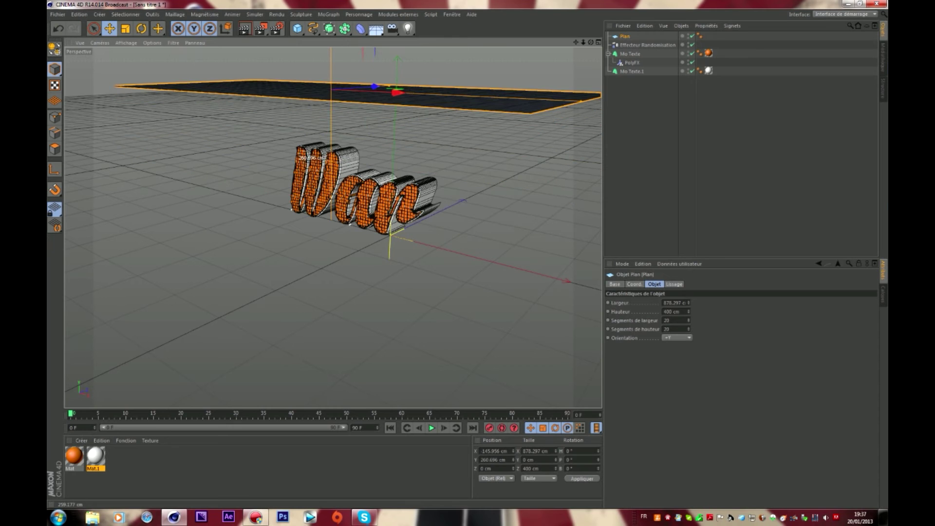
Create a new material with Luminescence enabled at 120 % intensity and apply it to the plane
double_click(151, 477)
double_click(73, 456)
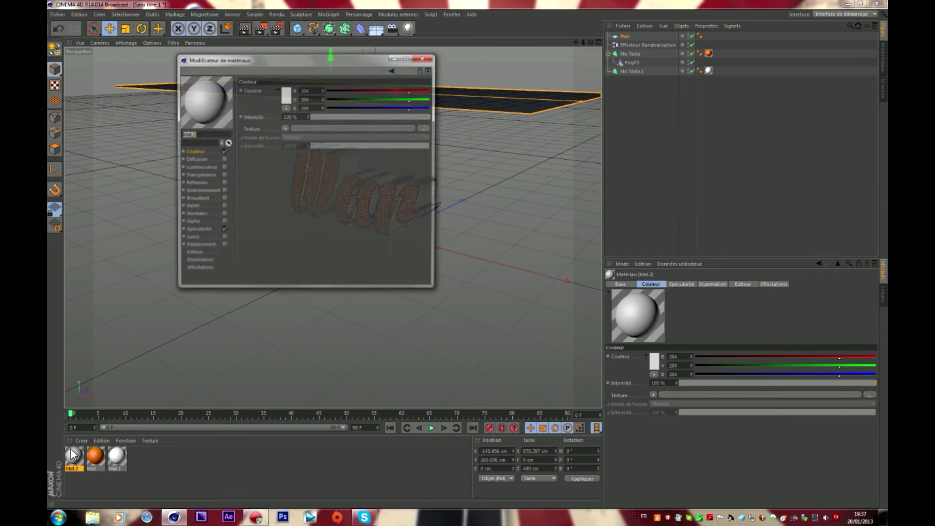
left_click(196, 160)
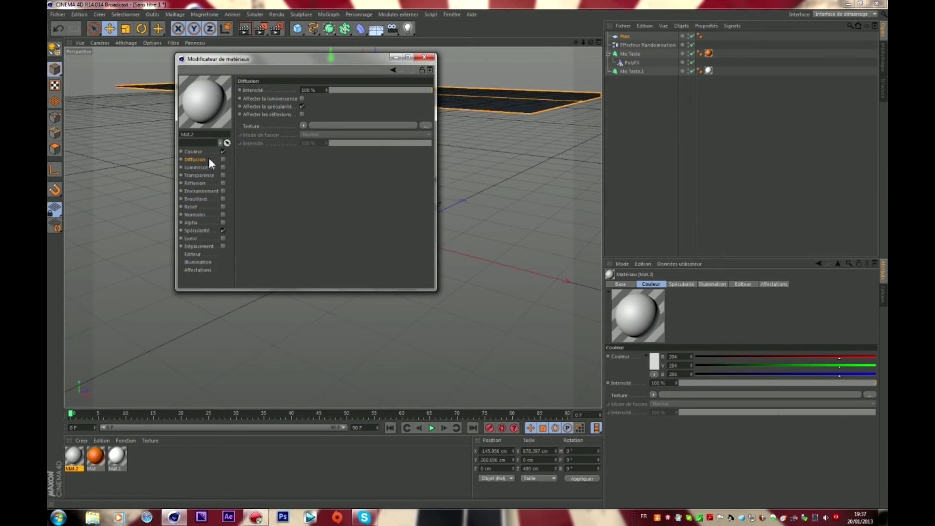
left_click(223, 167)
left_click(294, 116)
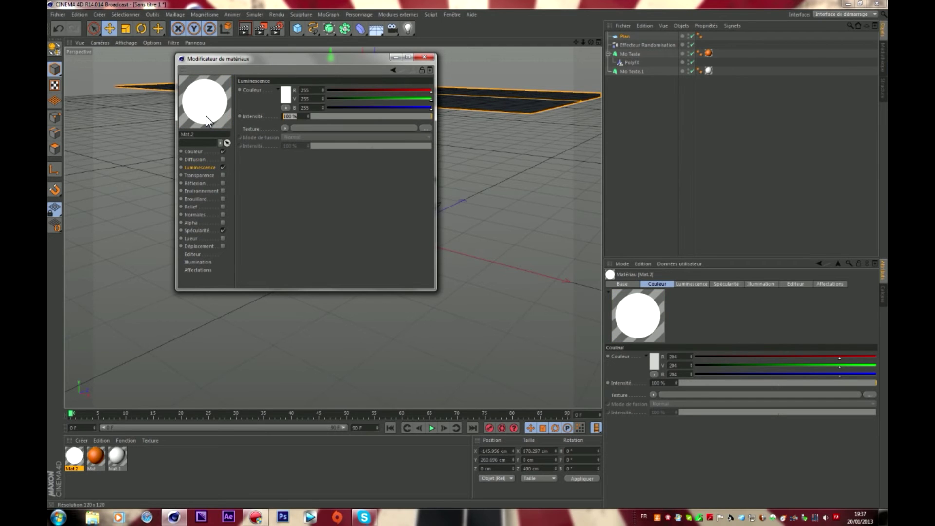
type("120")
key("Return")
left_click(424, 57)
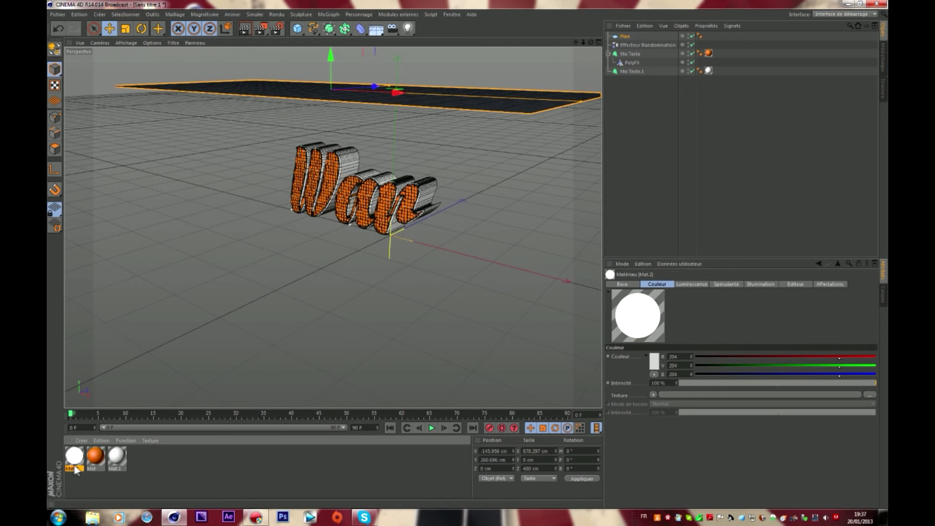
left_click_drag(76, 454, 291, 89)
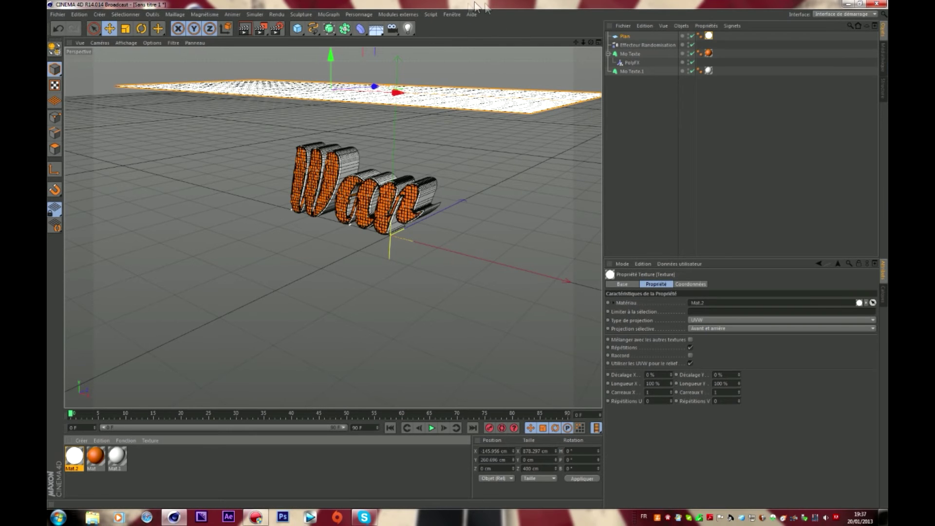
Add a light in front of the text at about X -17 cm, Z -254 cm with soft shadow maps (Masques d'ombres)
left_click(408, 29)
left_click_drag(422, 218, 354, 323)
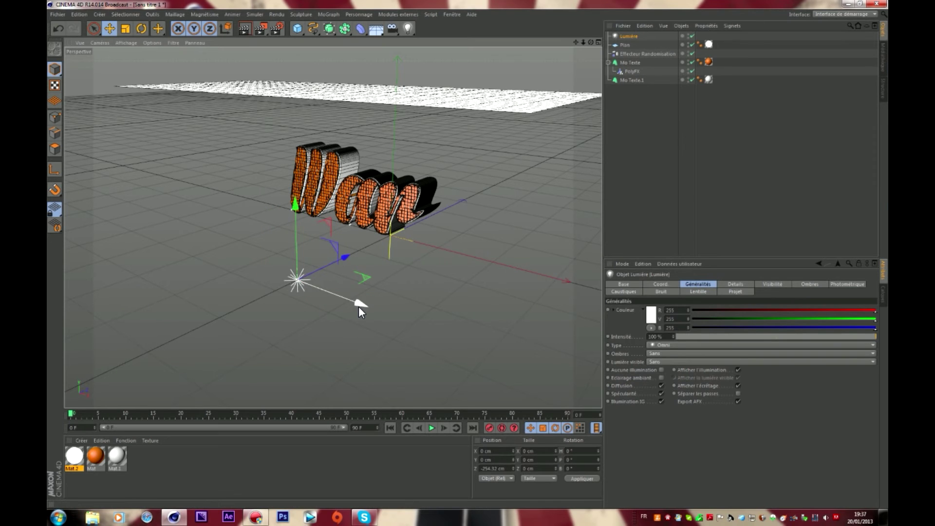
left_click(652, 354)
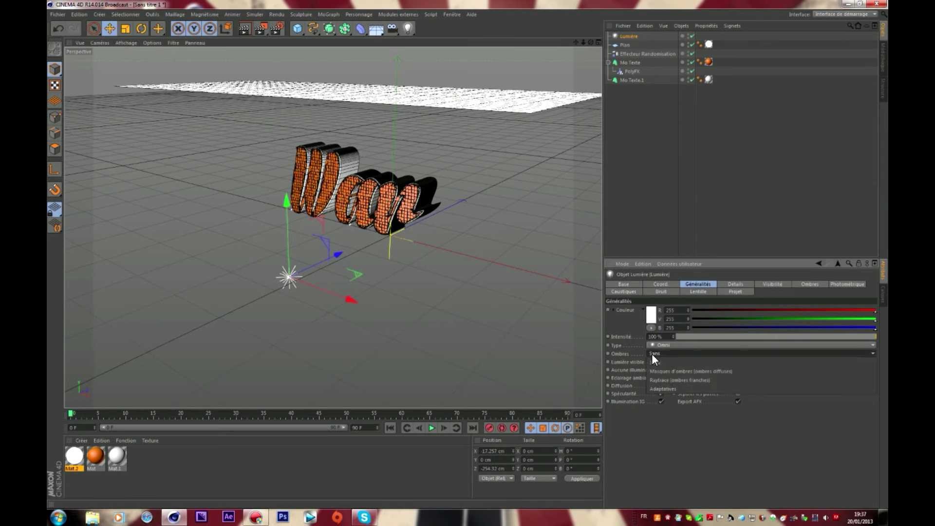
left_click(652, 368)
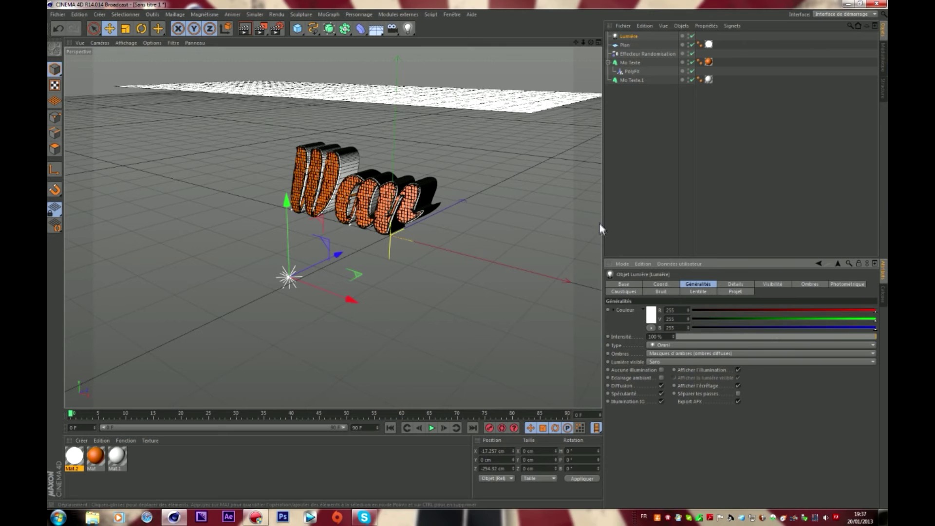
Set the render output to the 2560 x 1600 screen preset
left_click(276, 29)
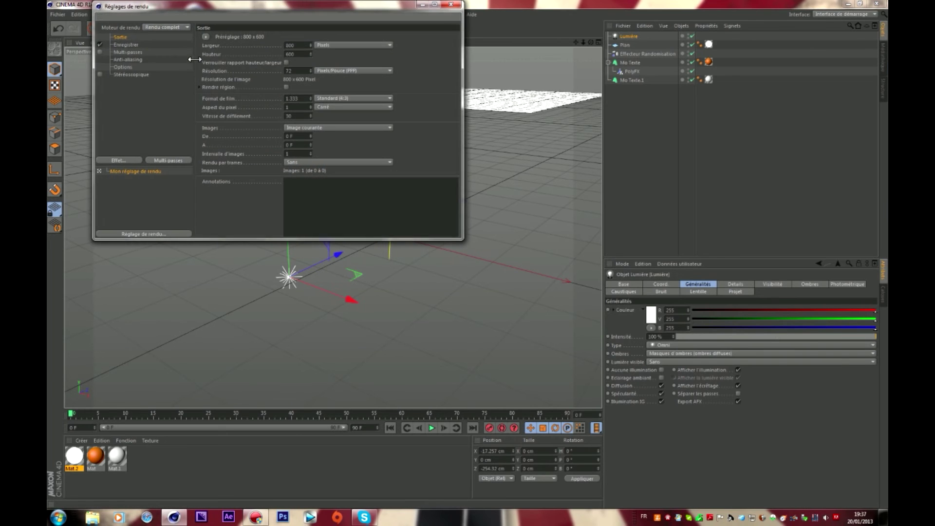
left_click(206, 37)
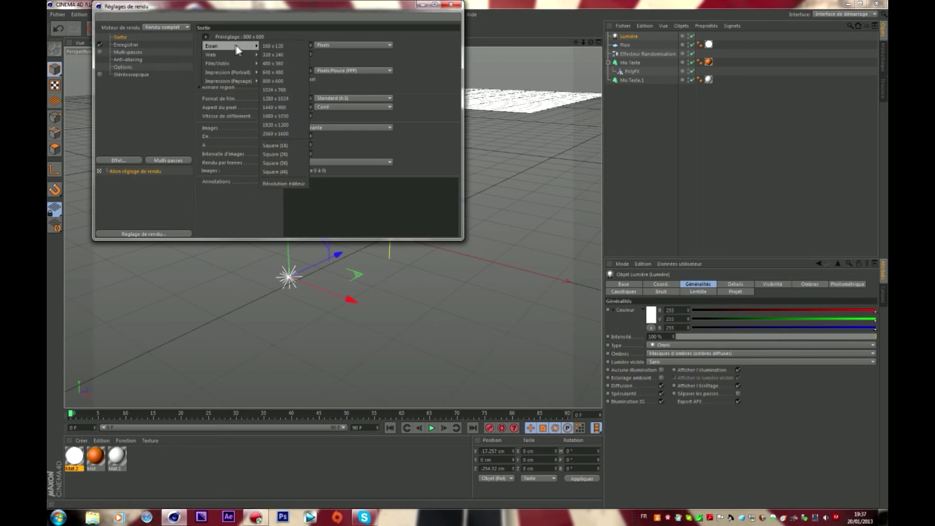
left_click(283, 130)
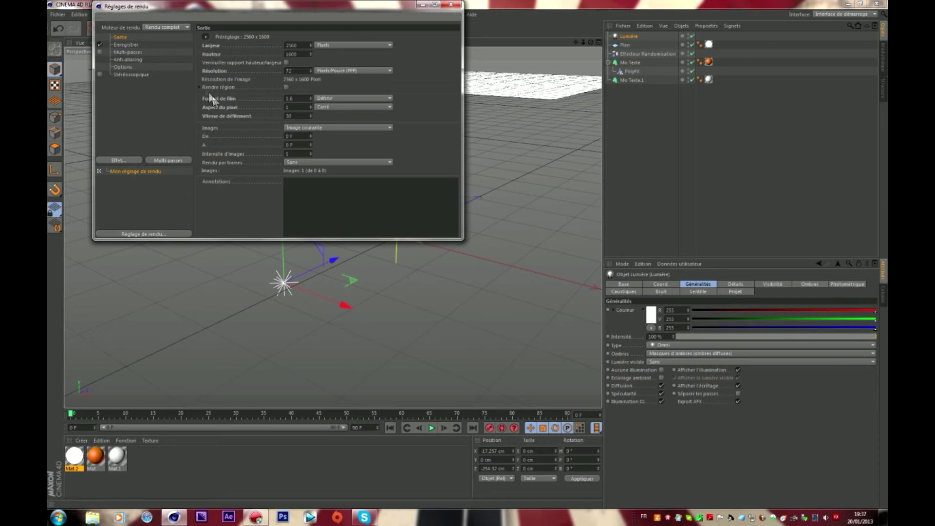
Configure the render to save as a JPEG named Tuto Pixel in the Images library
left_click(134, 52)
left_click(137, 45)
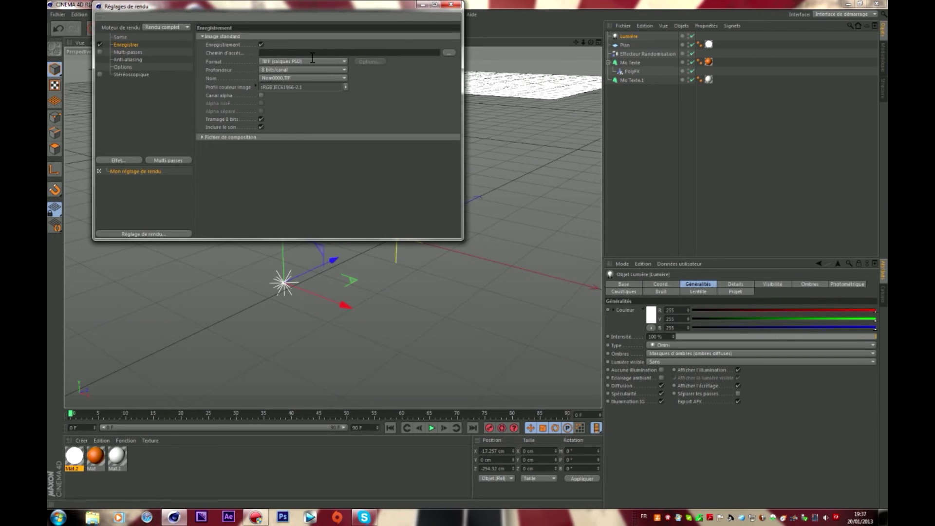
type("Tuto")
type(" Pl")
type("ixel")
left_click(320, 62)
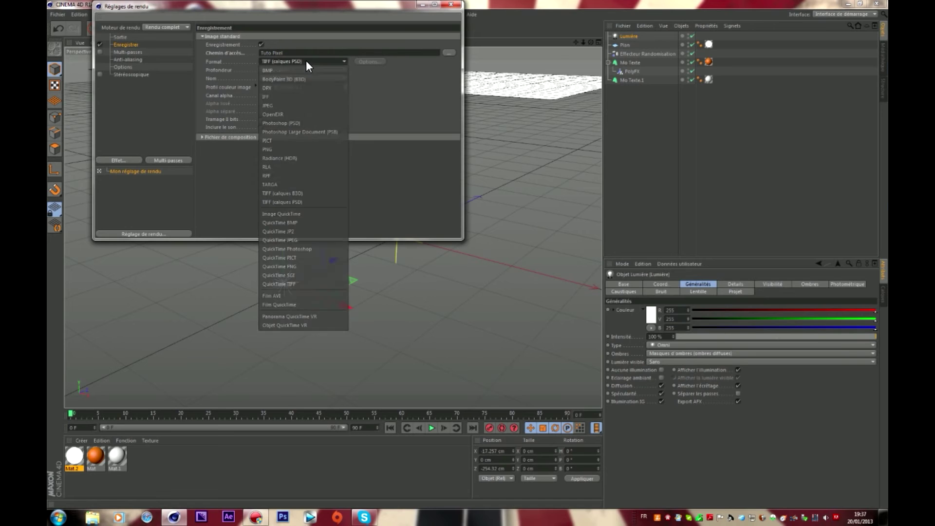
left_click(292, 105)
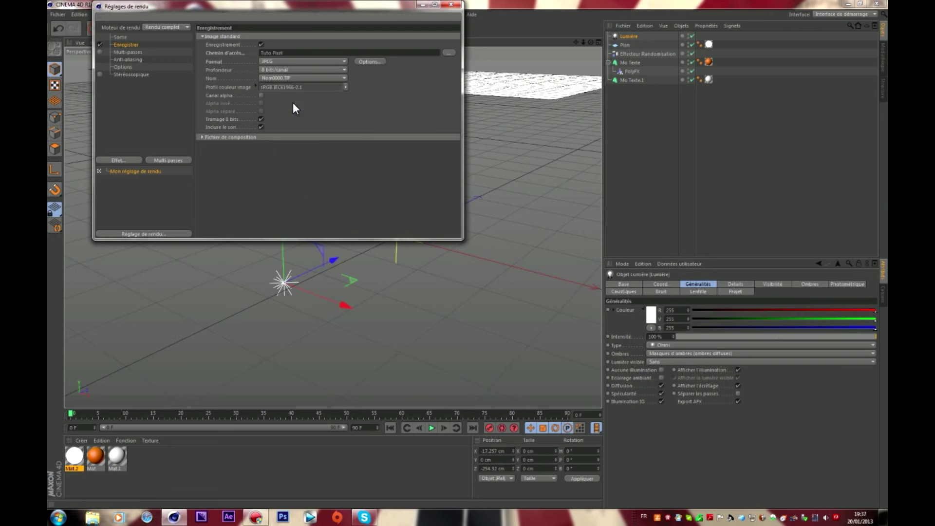
left_click(447, 52)
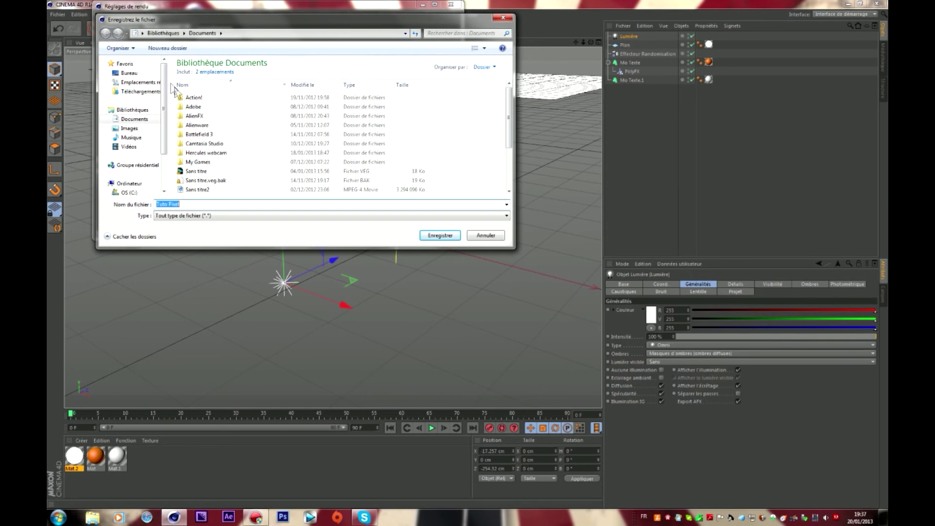
left_click(137, 129)
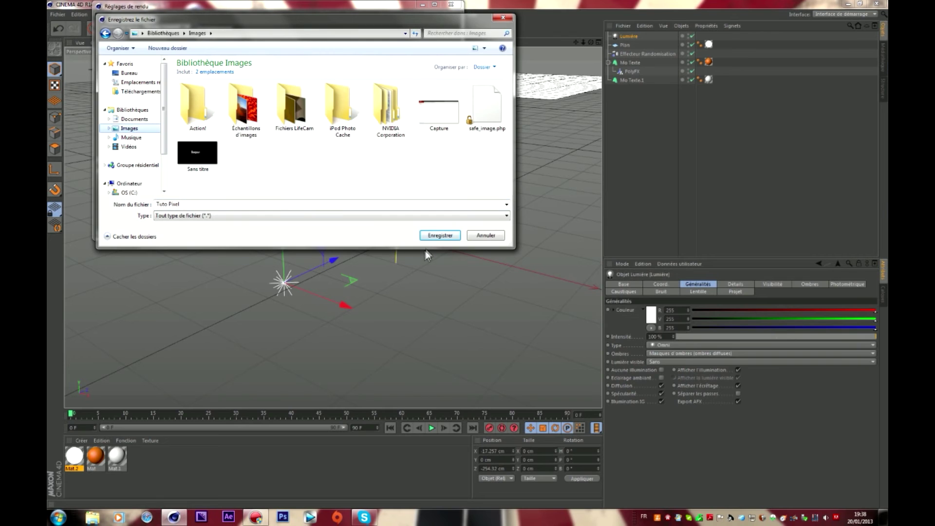
left_click(429, 237)
Set anti-aliasing to Au mieux and add the Occlusion ambiante and Illumination globale render effects
left_click(131, 59)
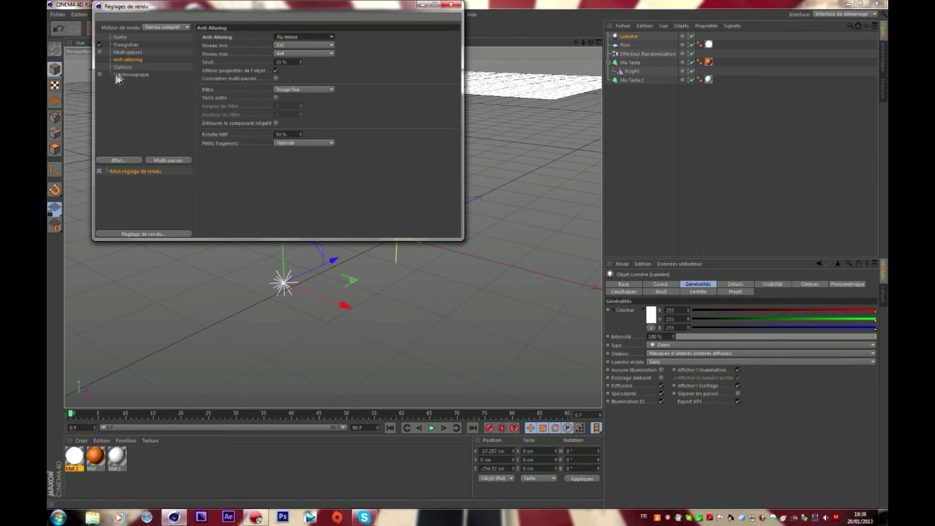
left_click(118, 159)
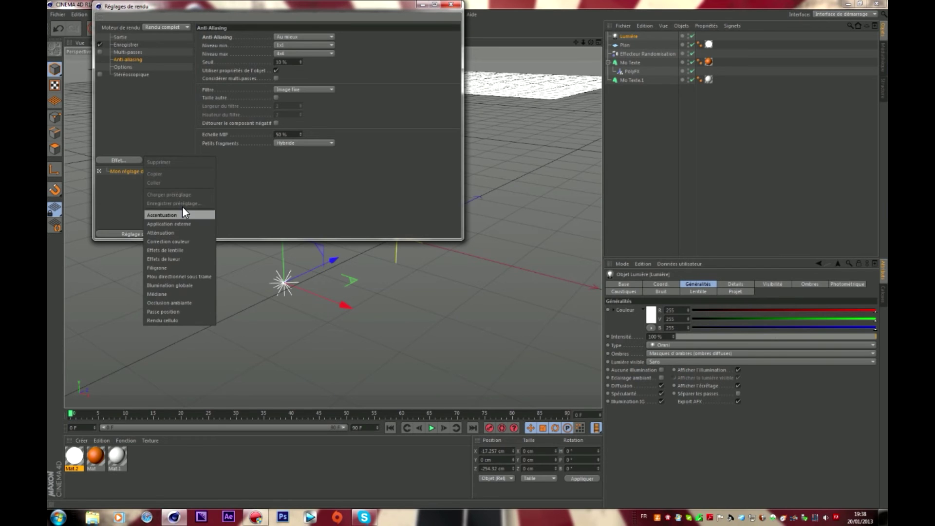
left_click(171, 302)
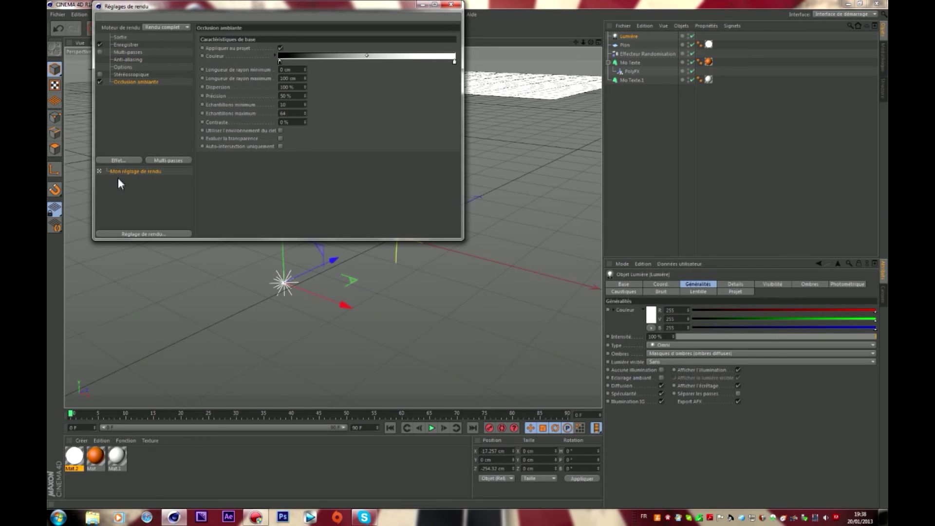
left_click(121, 161)
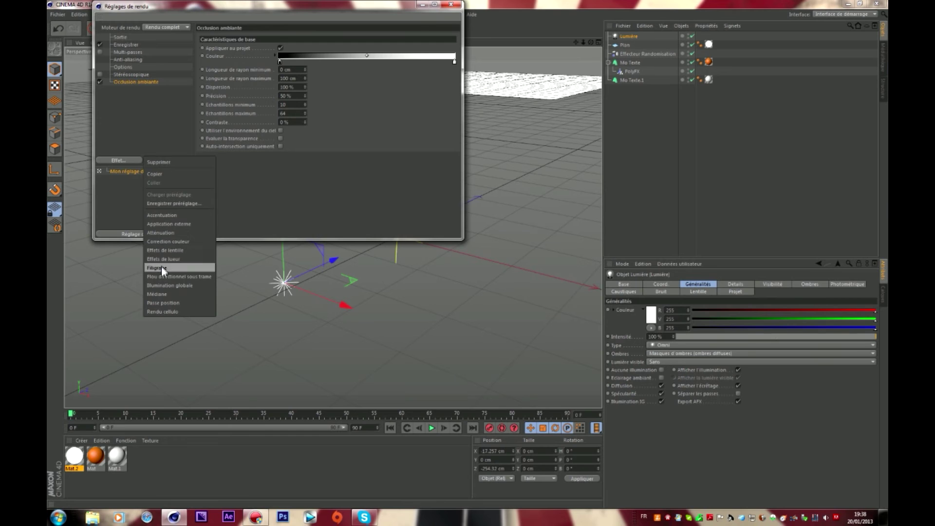
left_click(161, 285)
left_click(451, 4)
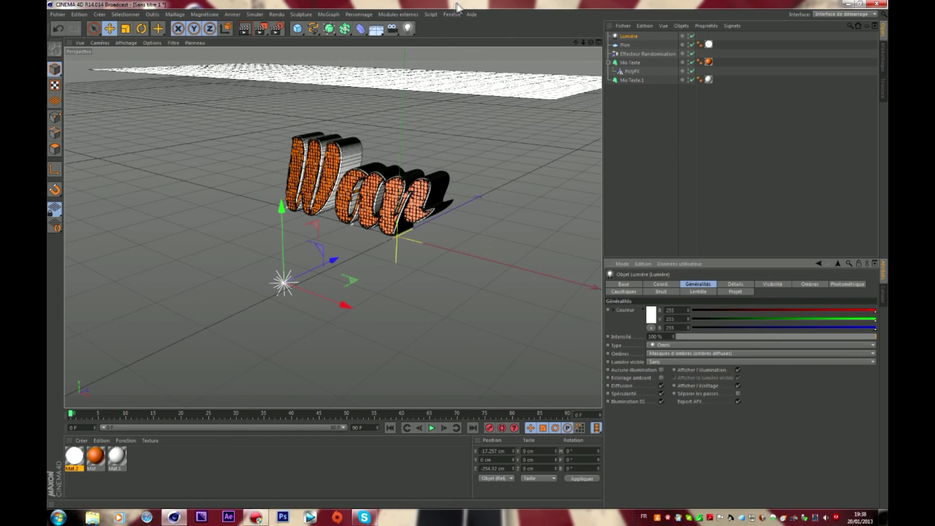
Frame the War text close up from a low angle beneath the white plane in the perspective view
left_click_drag(591, 42, 591, 74)
scroll(515, 135, "up", 5)
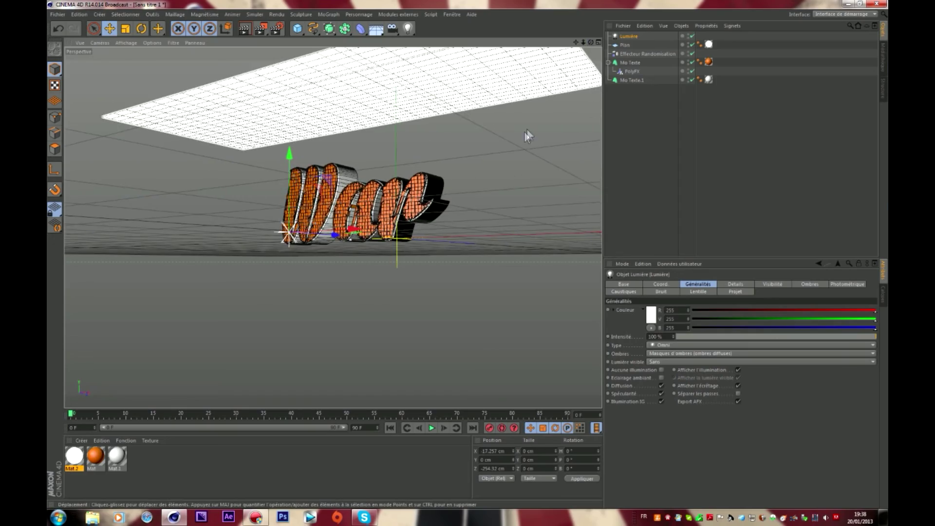
scroll(515, 135, "up", 3)
left_click_drag(576, 43, 590, 58)
left_click_drag(333, 227, 406, 142, "alt")
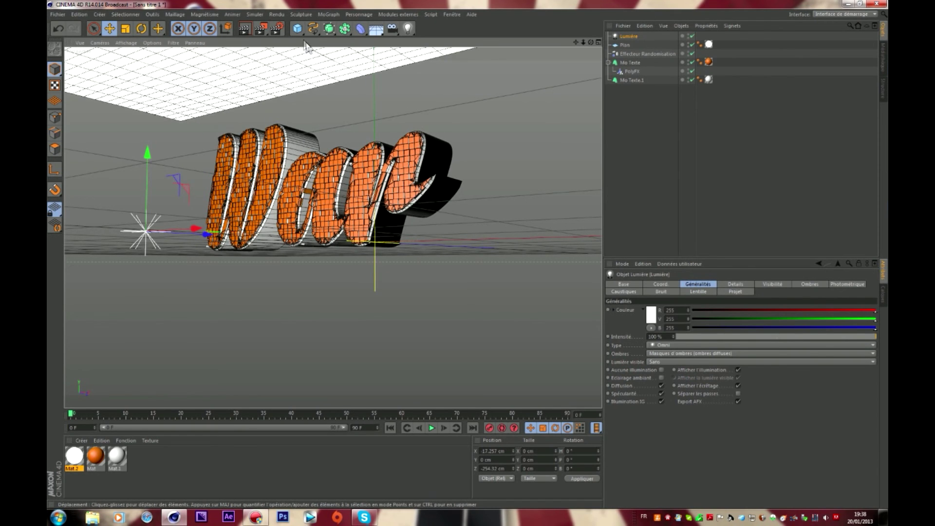
Render a preview of the War text directly in the perspective view, then return to the editable scene
left_click(244, 28)
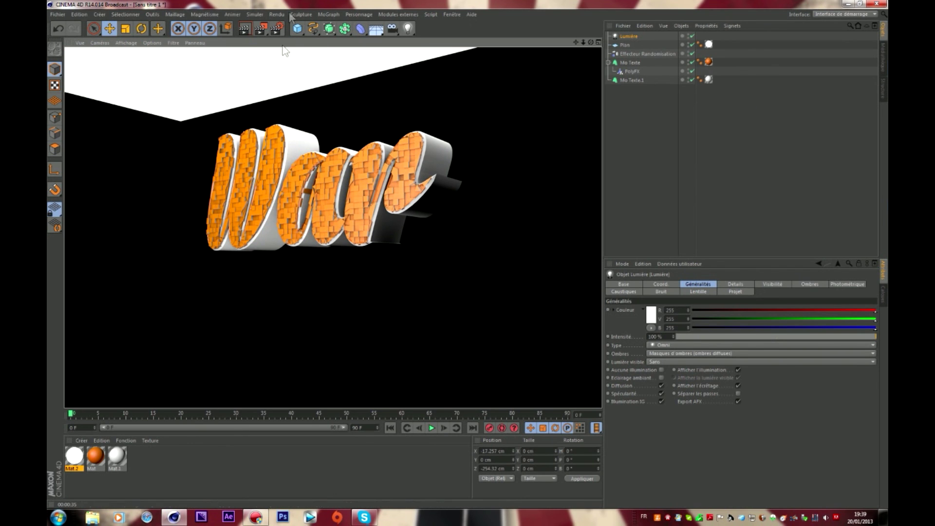
left_click(295, 173)
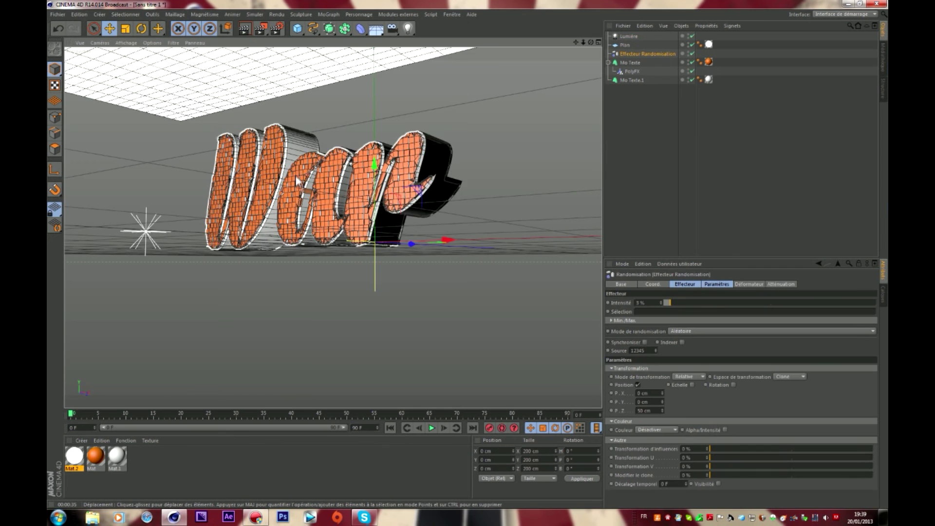
Add a Rendu tag to the Plan object and disable its Visibilité (caméra) option
left_click(625, 45)
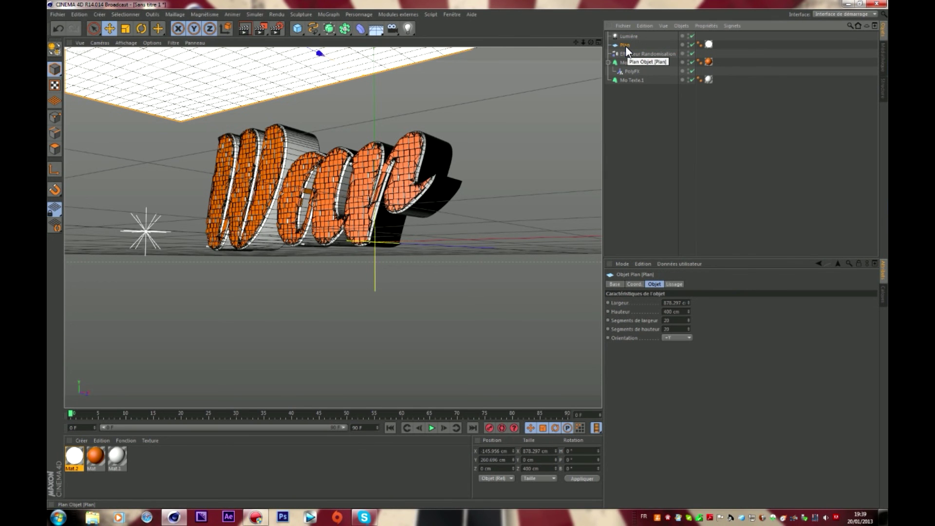
right_click(626, 46)
mouse_move(692, 52)
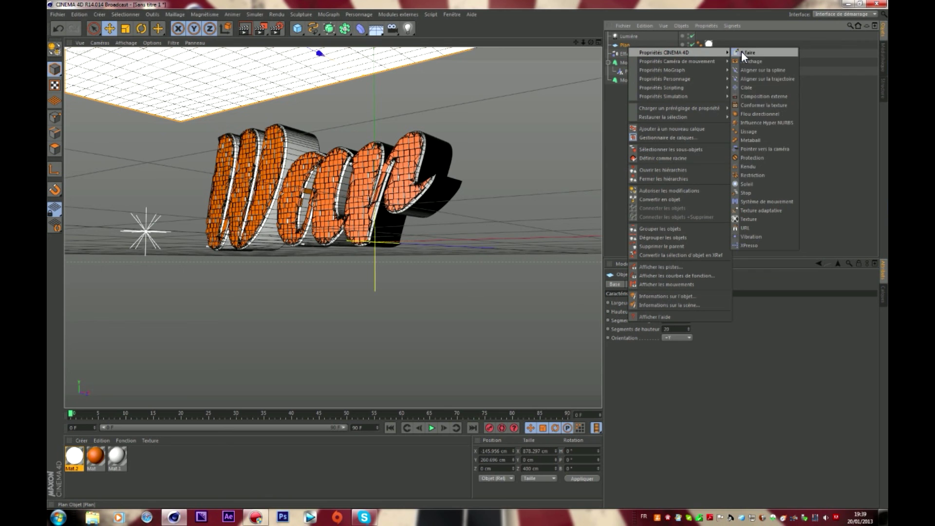
left_click(767, 167)
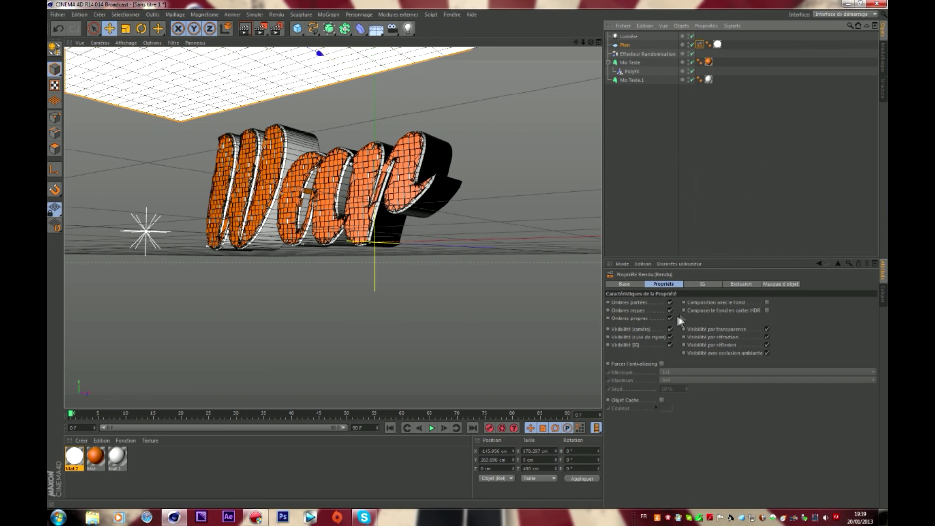
left_click(669, 329)
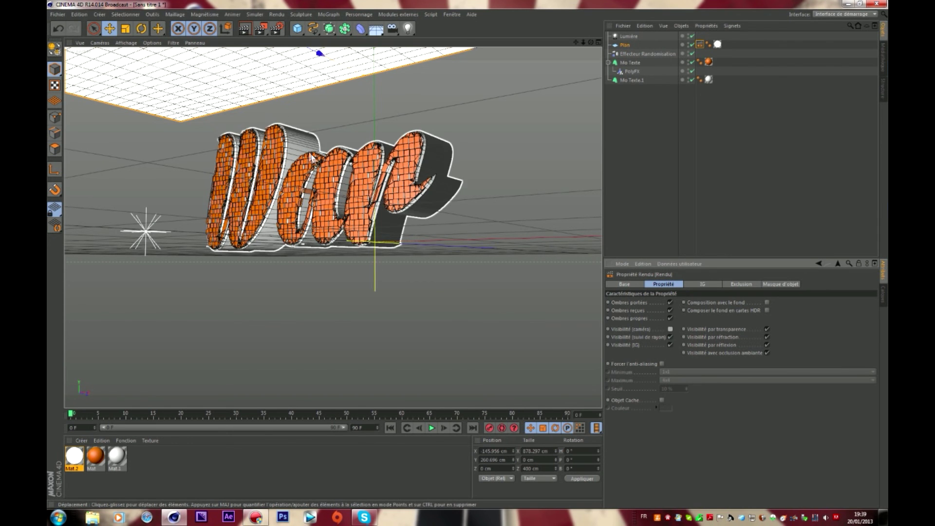